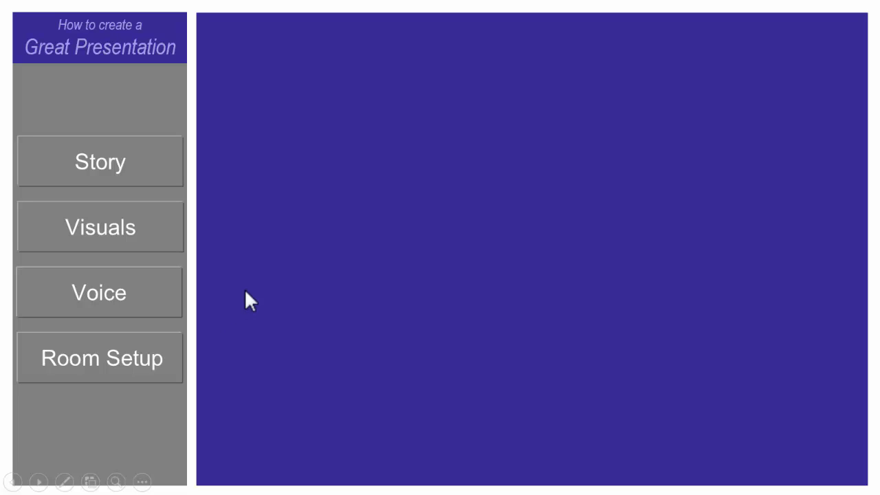
# - Advance the show past the Story, Visuals and Room Setup panels, then end it
pyautogui.press('Right')
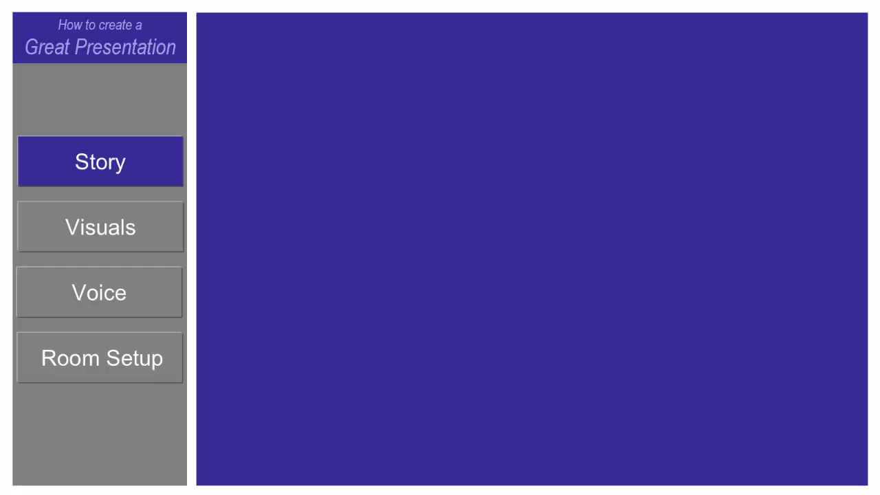
pyautogui.press('Right')
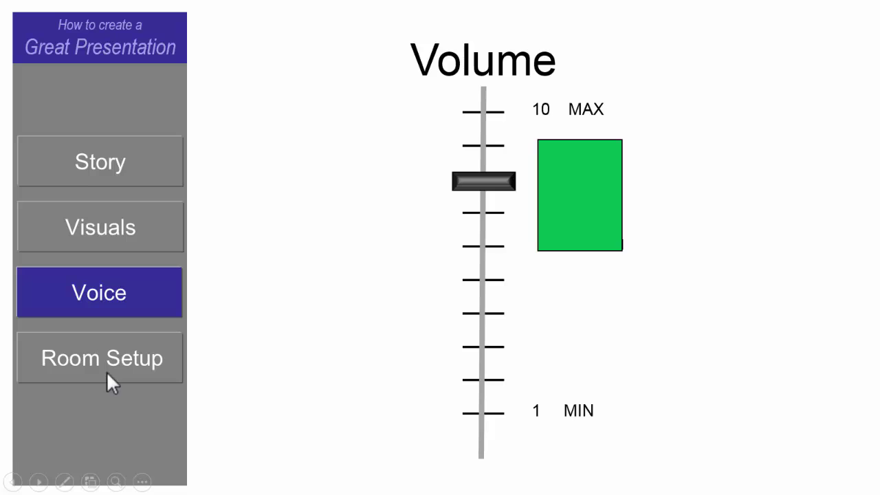
pyautogui.click(239, 380)
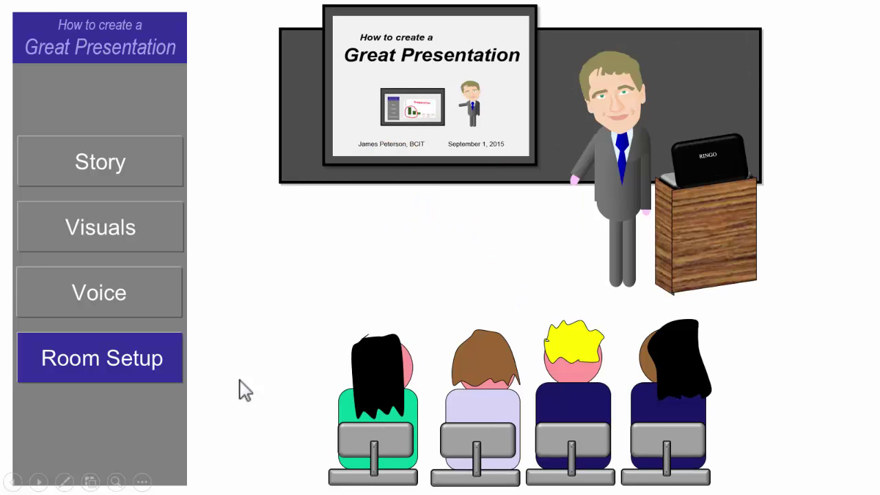
pyautogui.click(239, 380)
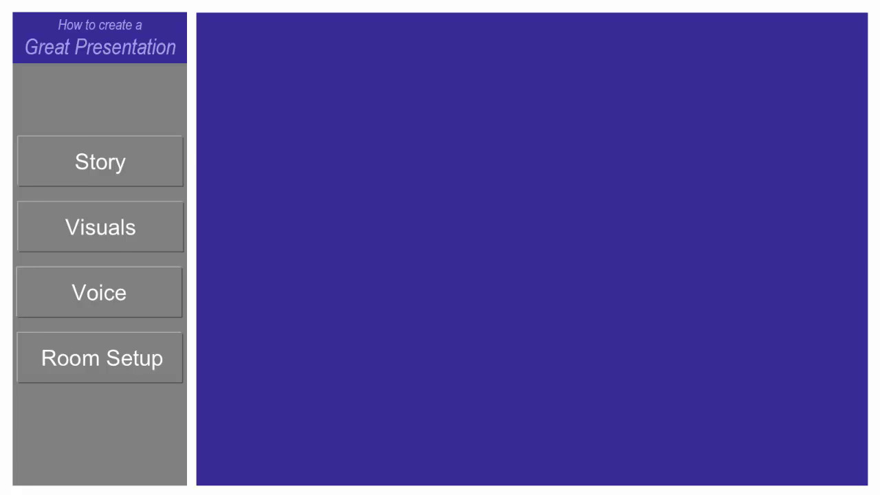
pyautogui.press('Escape')
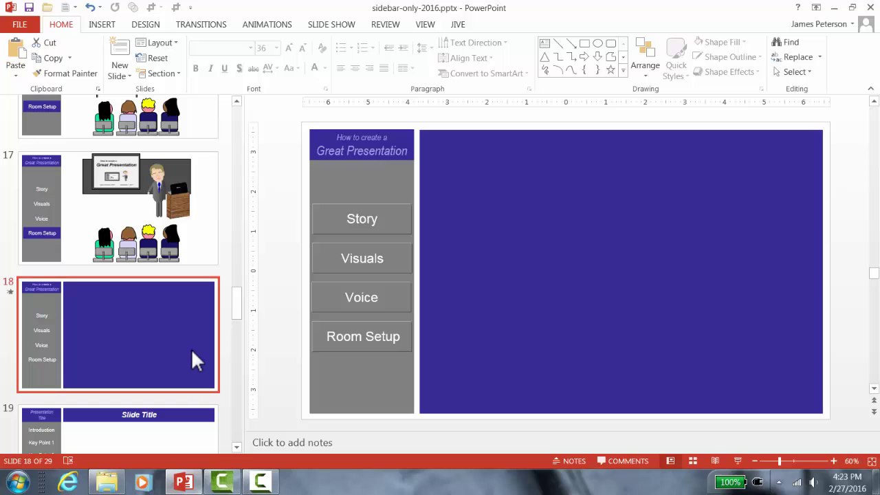
# - Scroll up to the Key Point sidebar template, preview it as a show, and exit
pyautogui.scroll(10, 191, 349)
pyautogui.scroll(9, 192, 349)
pyautogui.scroll(4, 192, 350)
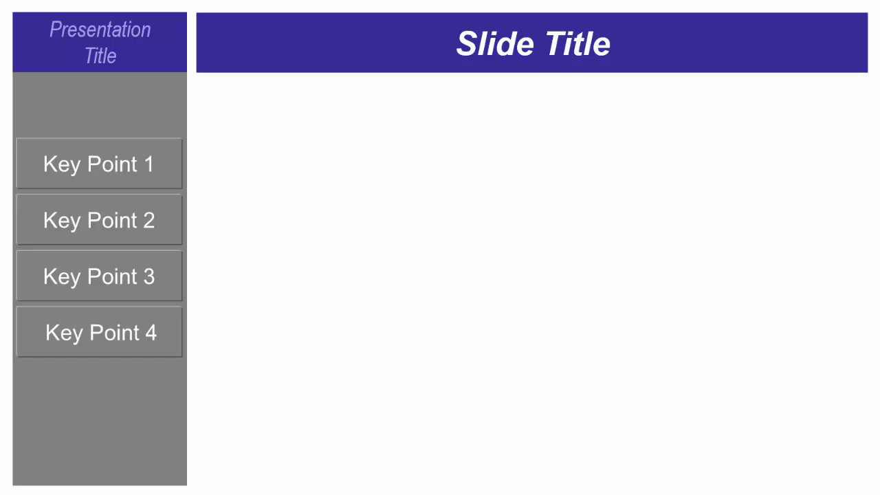
pyautogui.press('Escape')
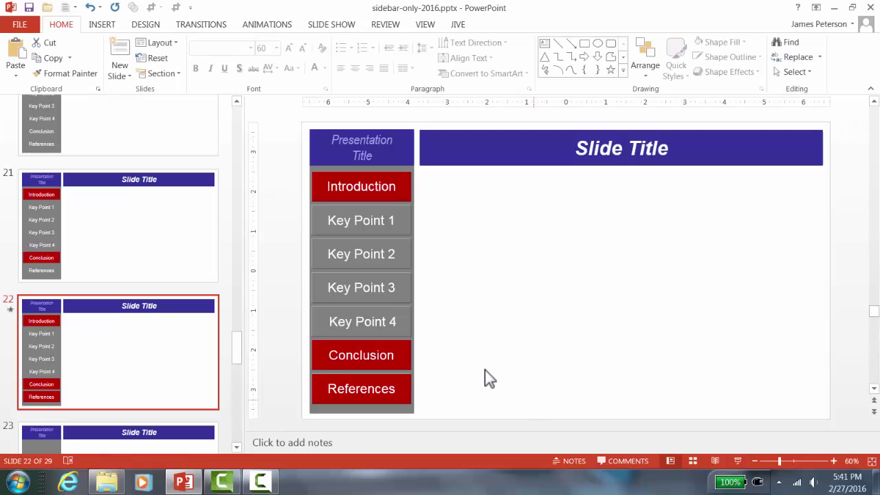
# - Create a new blank presentation and delete its title and subtitle placeholders
pyautogui.click(24, 23)
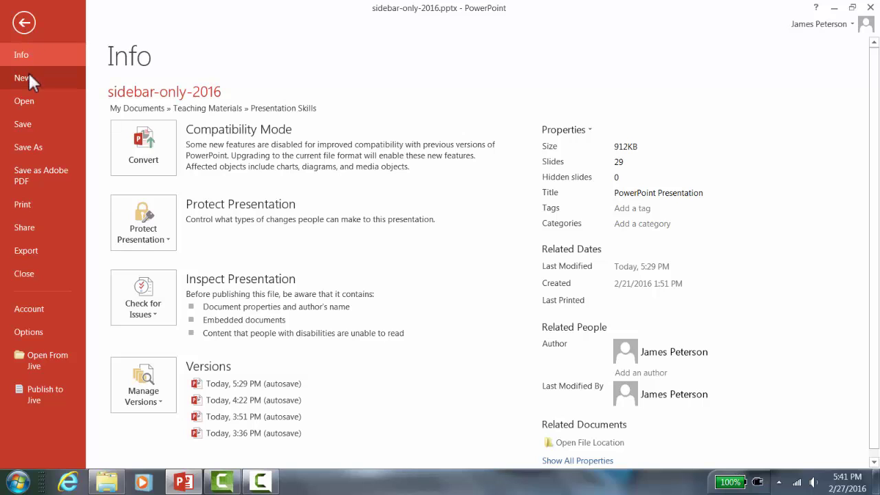
pyautogui.click(28, 78)
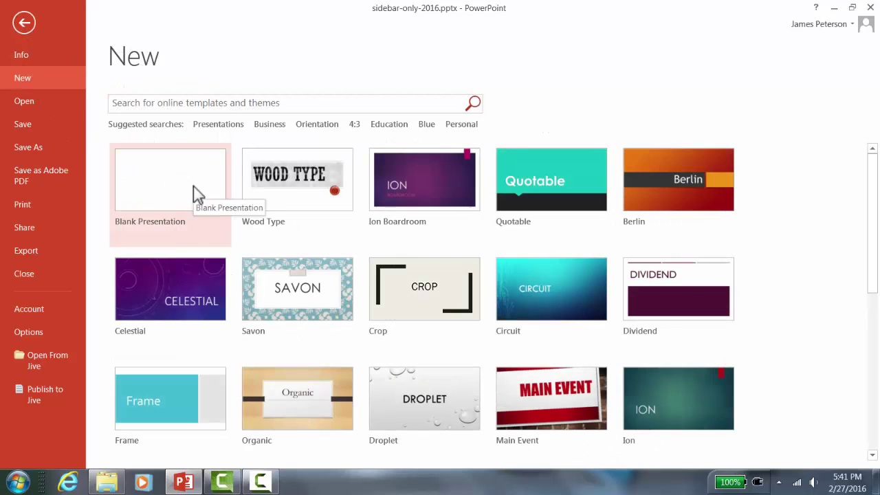
pyautogui.click(193, 186)
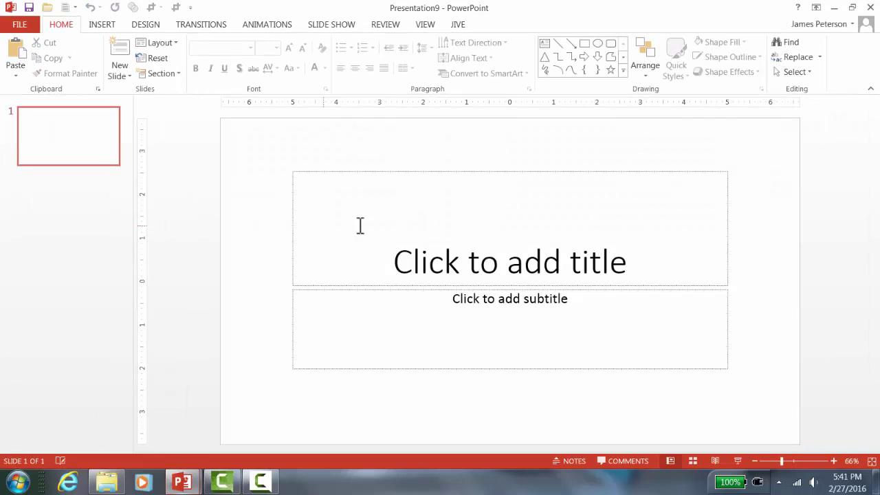
pyautogui.click(393, 171)
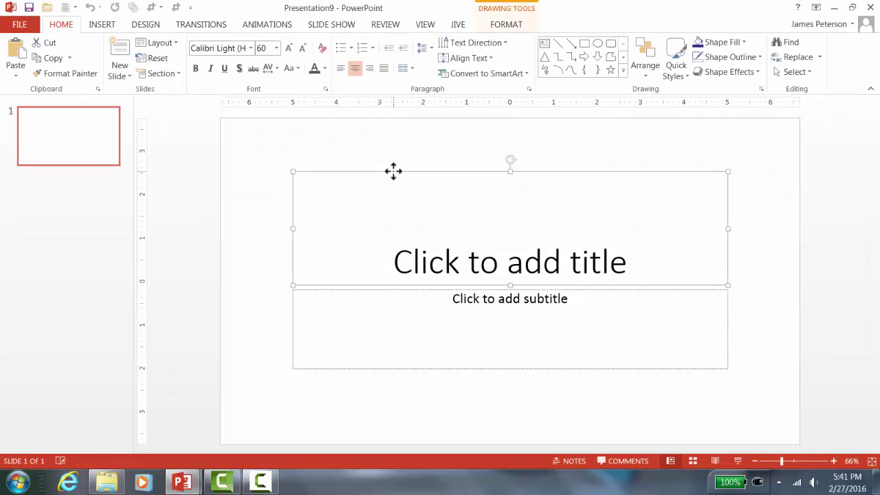
pyautogui.press('Delete')
pyautogui.click(366, 290)
pyautogui.press('Delete')
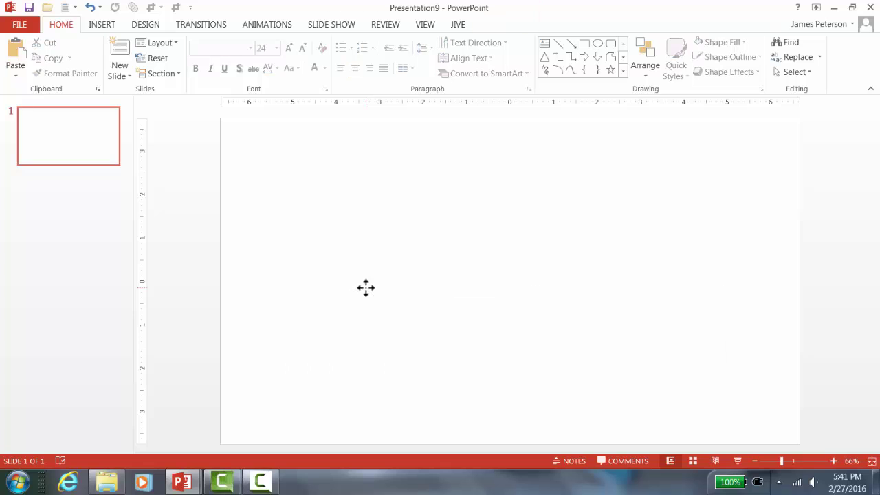
# - Choose the Rectangle shape from Insert > Shapes
pyautogui.click(102, 26)
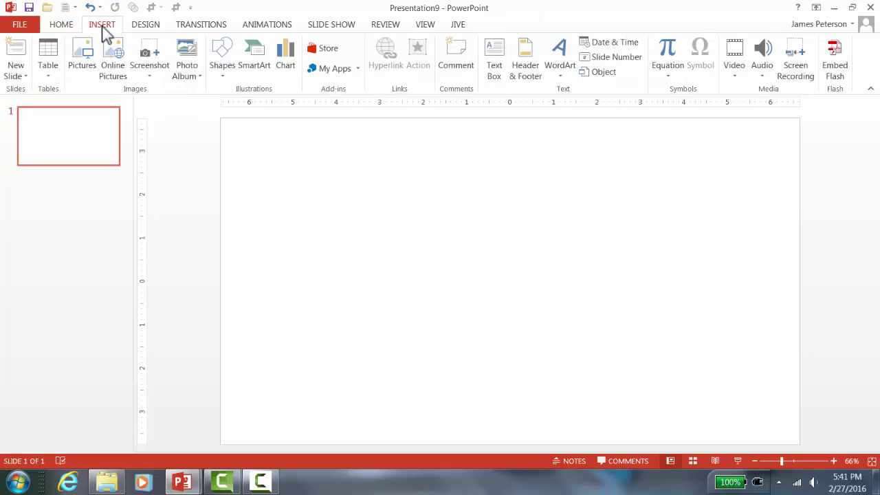
pyautogui.click(223, 69)
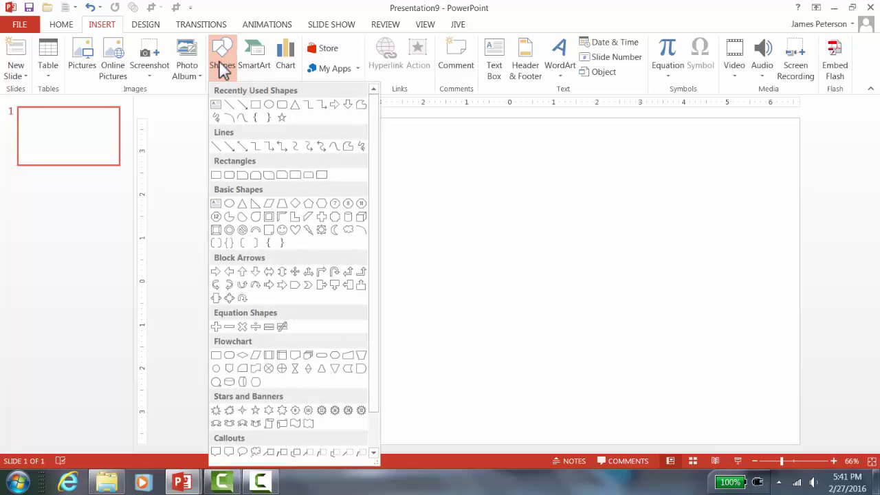
pyautogui.click(255, 106)
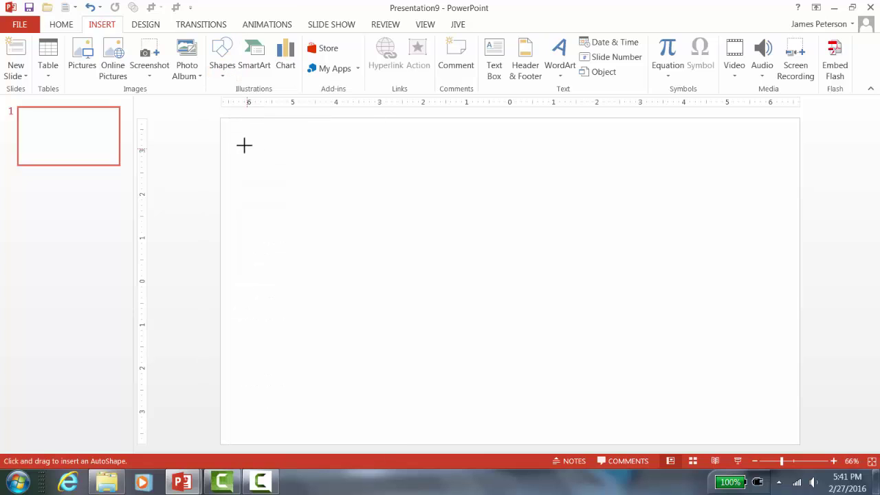
# - Draw a tall rectangle down the slide's left side and fill it with standard grey
pyautogui.moveTo(236, 138)
pyautogui.mouseDown()
pyautogui.moveTo(282, 431)
pyautogui.moveTo(379, 437)
pyautogui.moveTo(361, 406)
pyautogui.mouseUp()
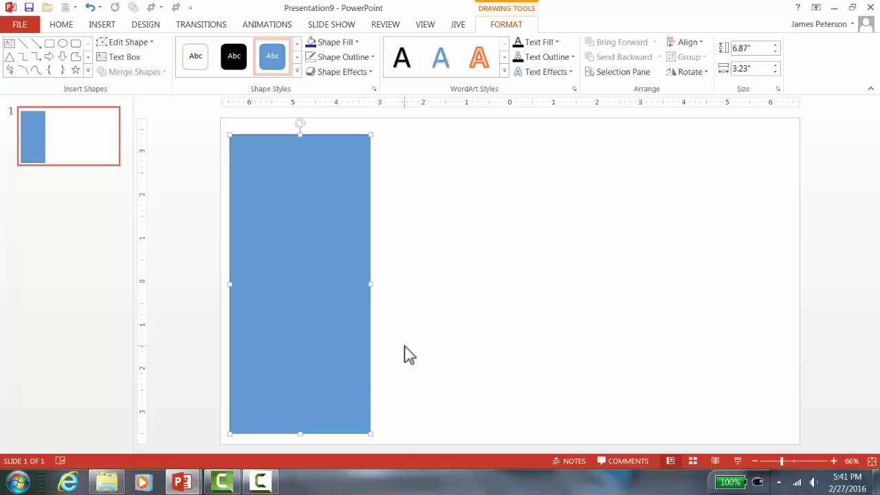
pyautogui.click(357, 43)
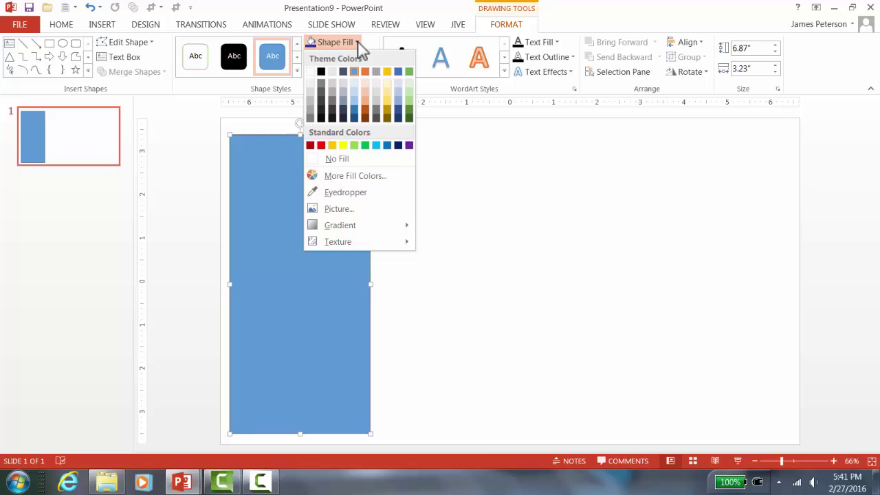
pyautogui.click(361, 176)
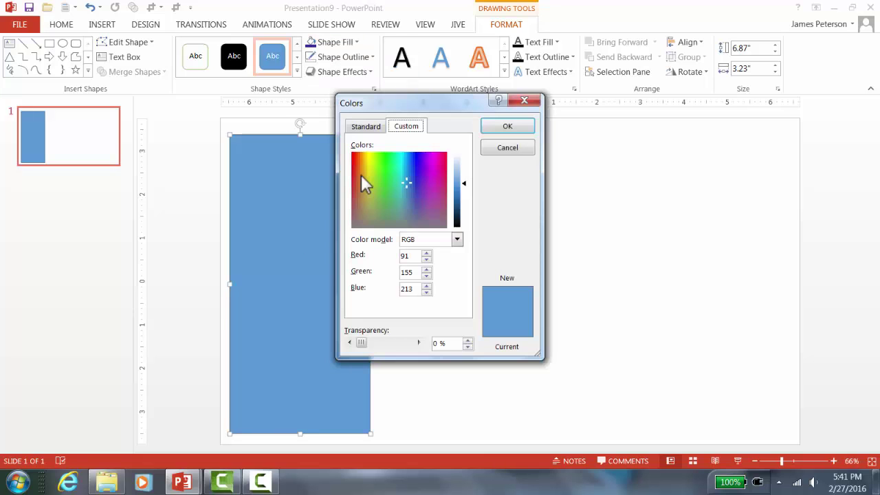
pyautogui.click(366, 127)
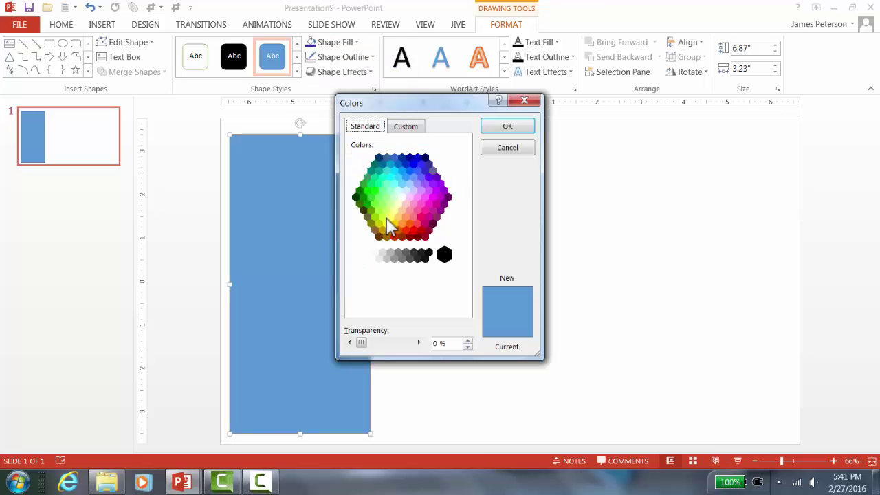
pyautogui.click(398, 252)
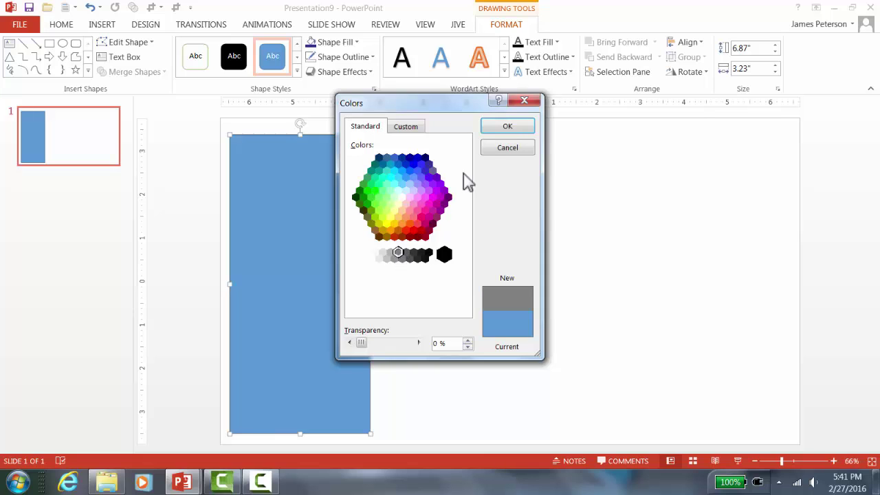
pyautogui.click(501, 132)
pyautogui.click(463, 328)
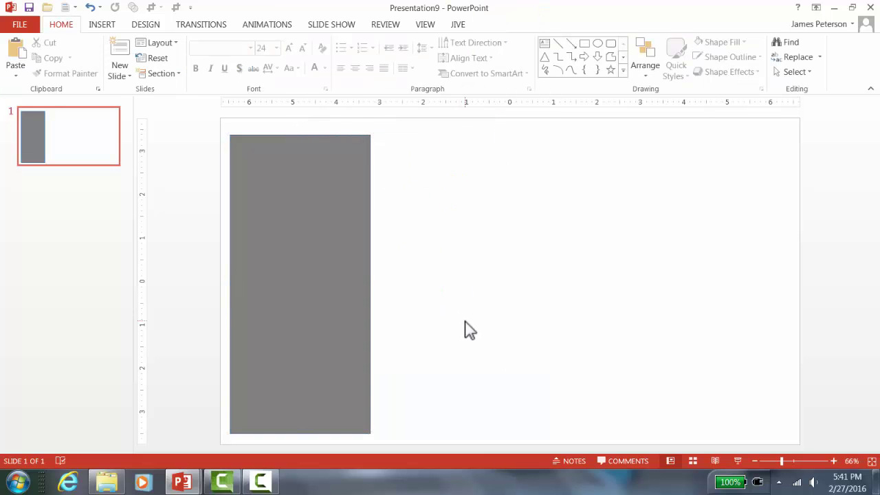
# - Remove the grey rectangle's outline
pyautogui.click(330, 196)
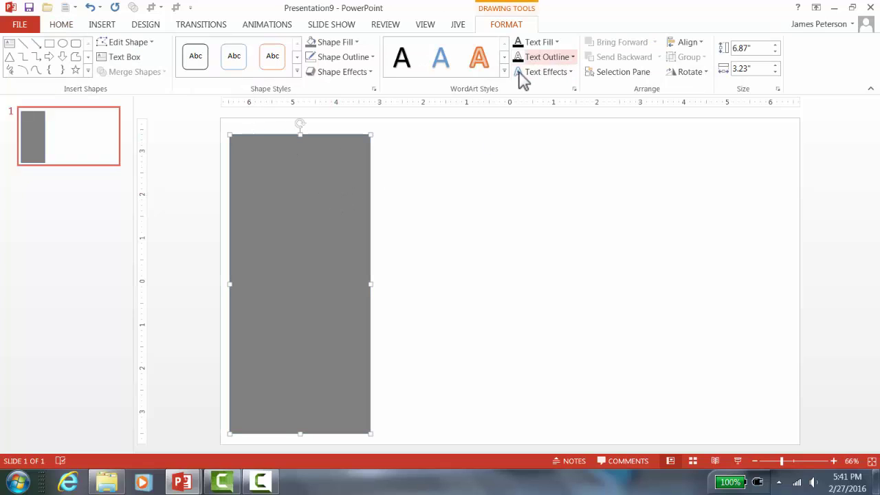
pyautogui.click(372, 58)
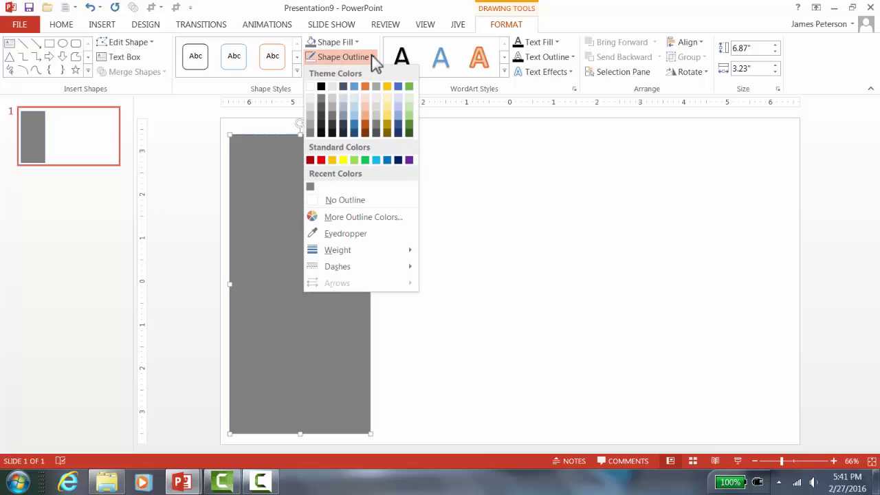
pyautogui.click(322, 200)
pyautogui.click(493, 265)
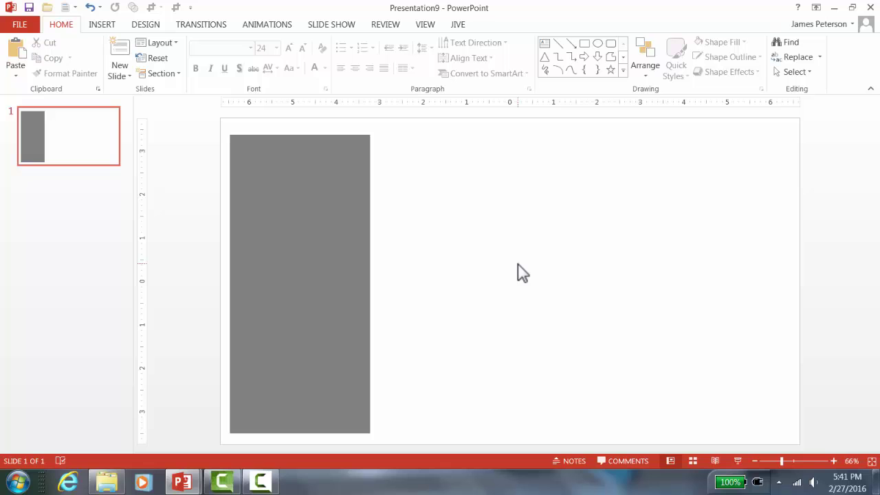
pyautogui.click(107, 28)
# - Draw a small rectangle inside the upper part of the grey bar
pyautogui.click(222, 69)
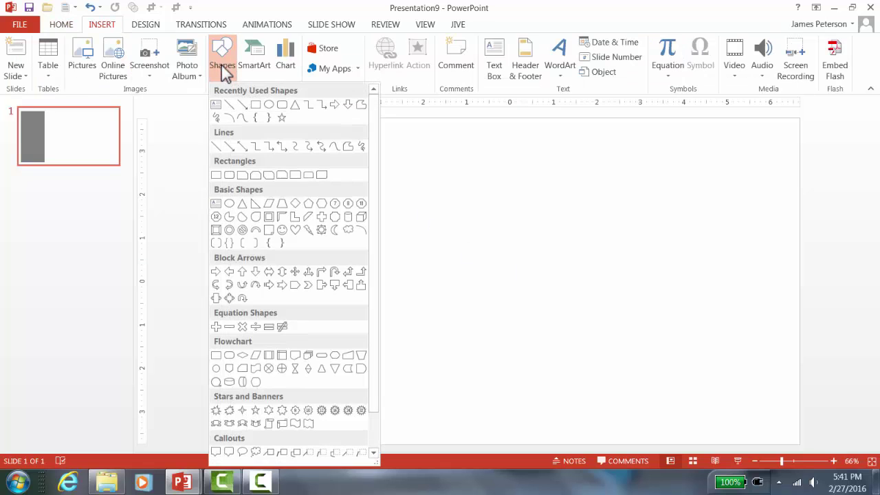
pyautogui.click(256, 105)
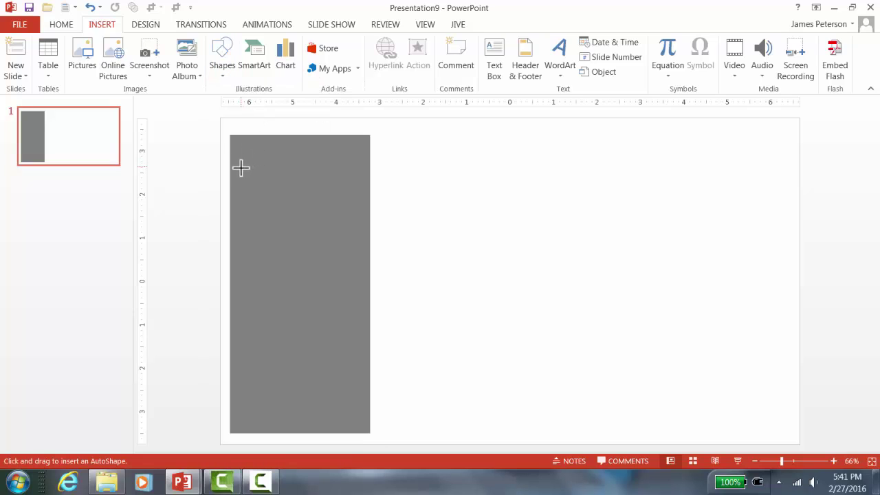
pyautogui.moveTo(239, 200); pyautogui.dragTo(362, 243)
# - Give the small blue rectangle No Fill and No Outline
pyautogui.click(456, 284)
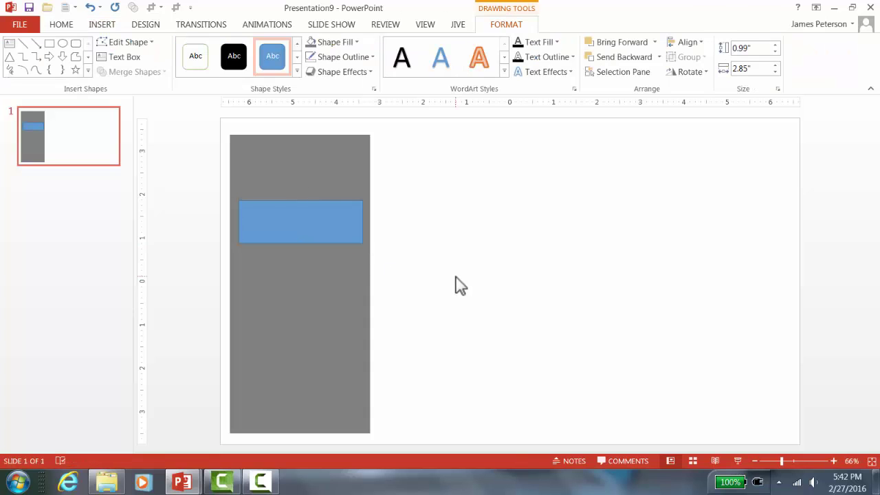
pyautogui.click(345, 233)
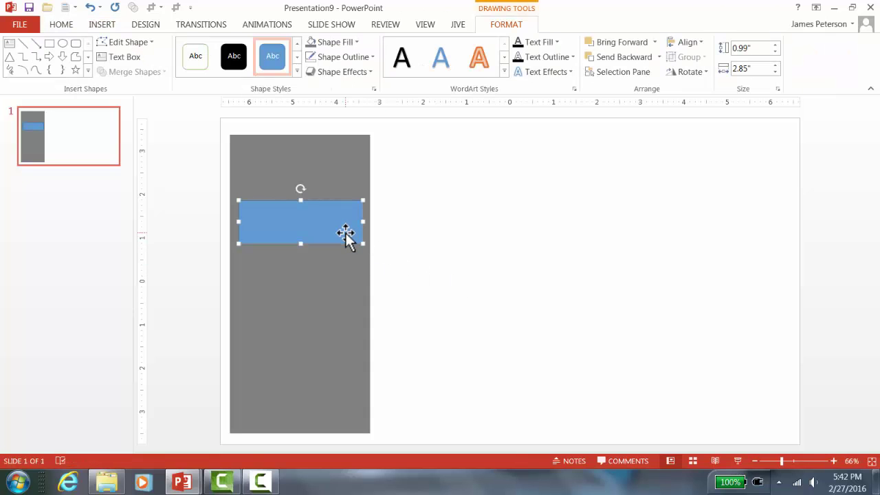
pyautogui.click(311, 42)
pyautogui.click(311, 57)
pyautogui.click(485, 321)
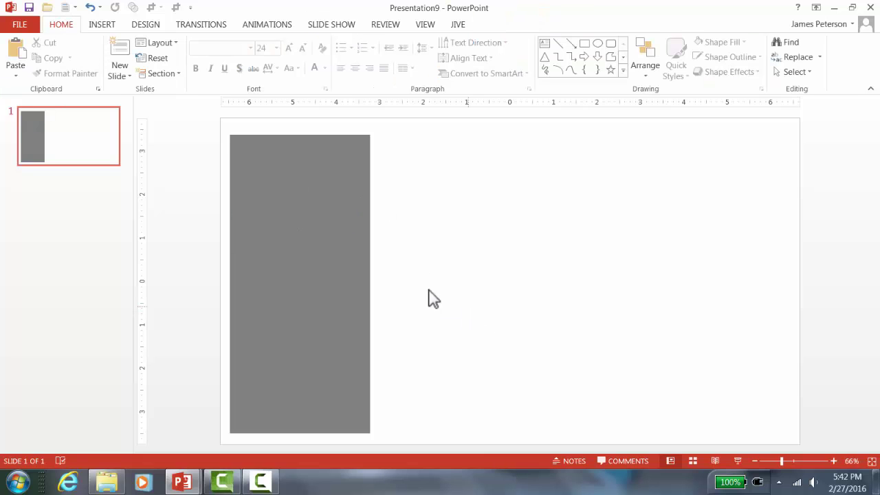
pyautogui.click(300, 223)
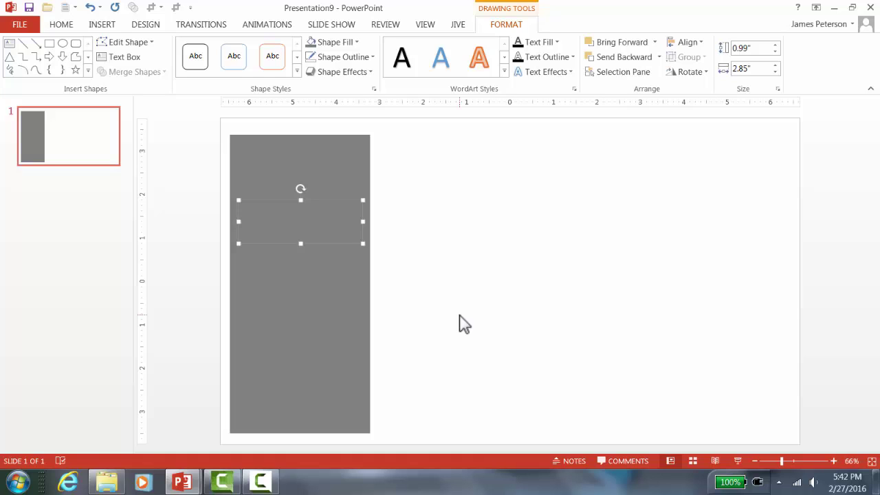
# - Type 'This is key point #1' into the invisible box and set it to 24 pt
pyautogui.write('T')
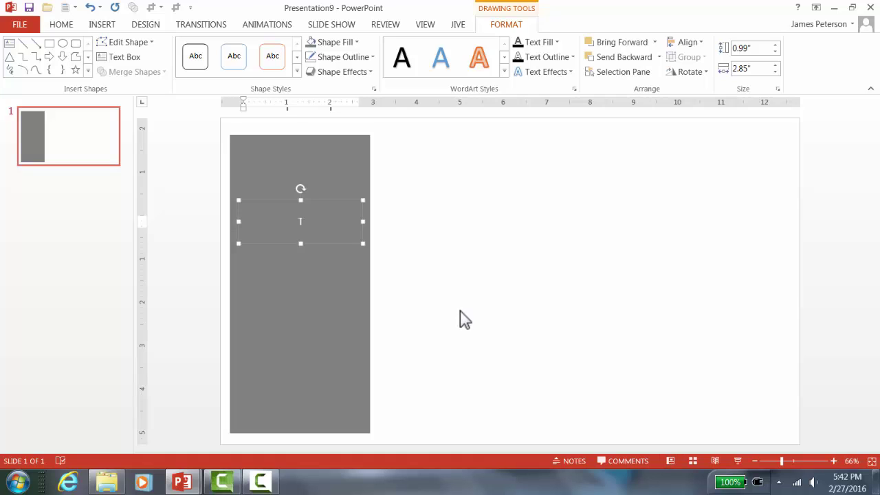
pyautogui.write('his is key po')
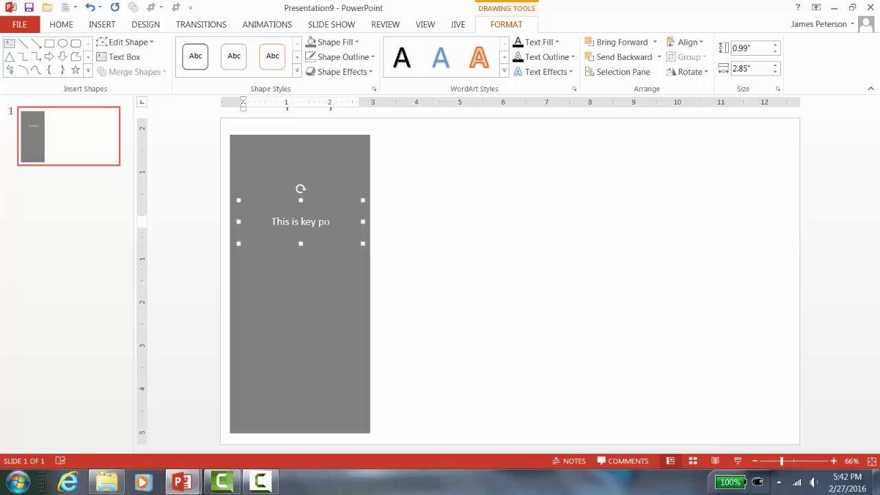
pyautogui.write('int #1')
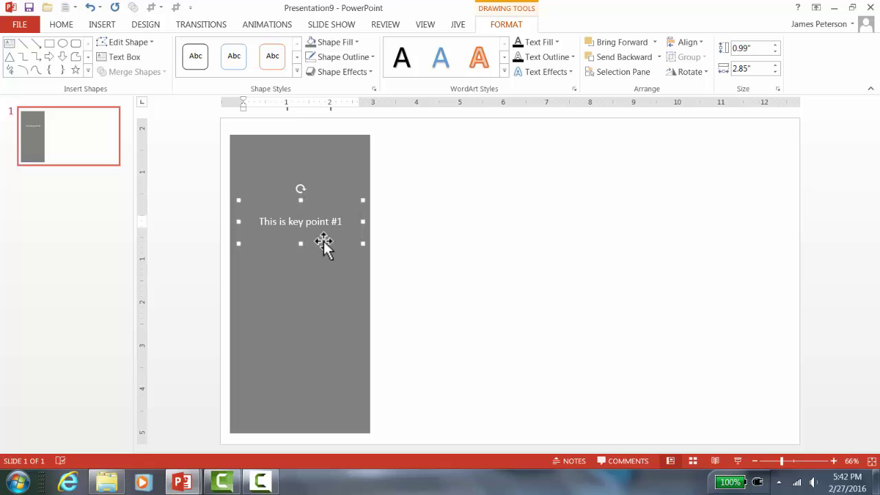
pyautogui.click(323, 241)
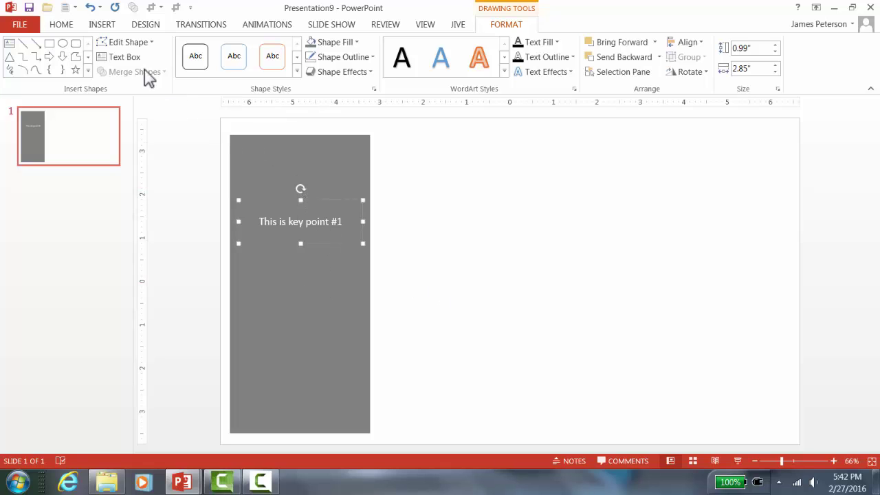
pyautogui.click(63, 27)
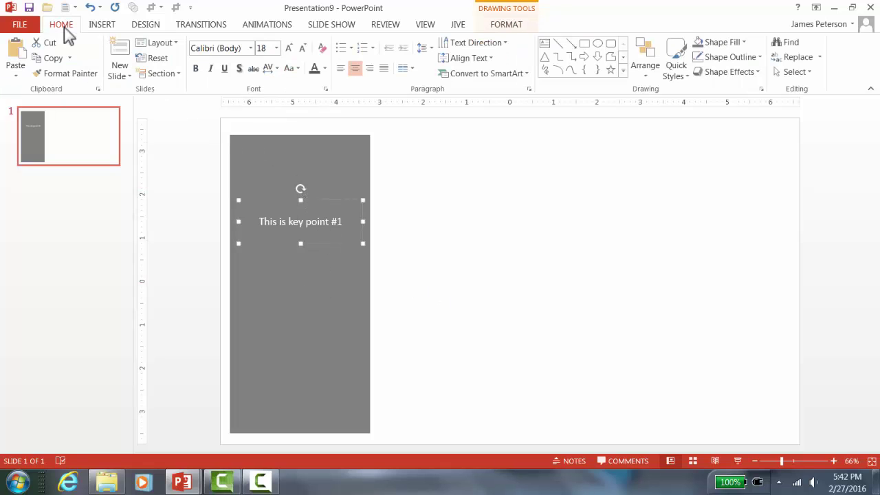
pyautogui.click(276, 48)
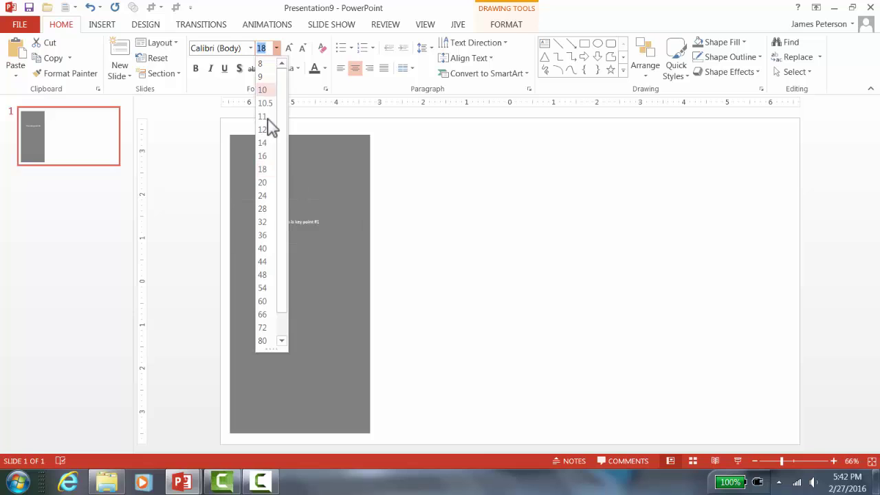
pyautogui.click(265, 197)
pyautogui.click(480, 319)
pyautogui.click(353, 234)
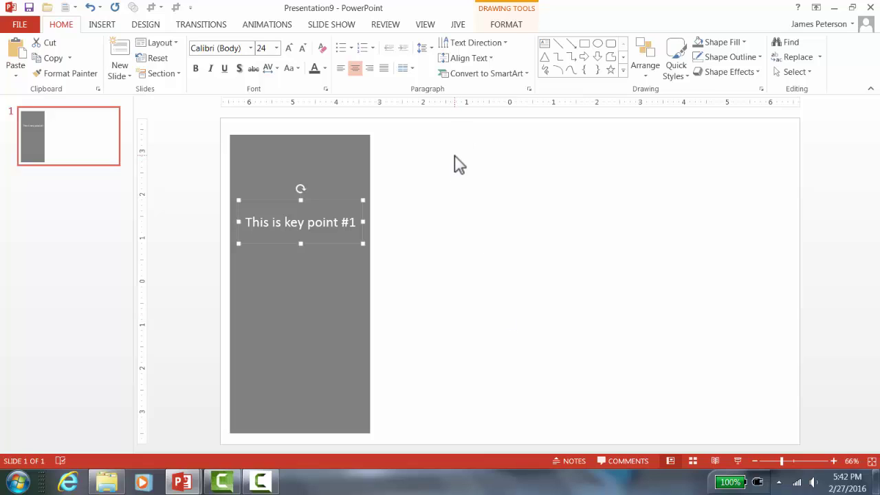
# - Apply the Circle bevel from Shape Effects to the key point box
pyautogui.click(489, 17)
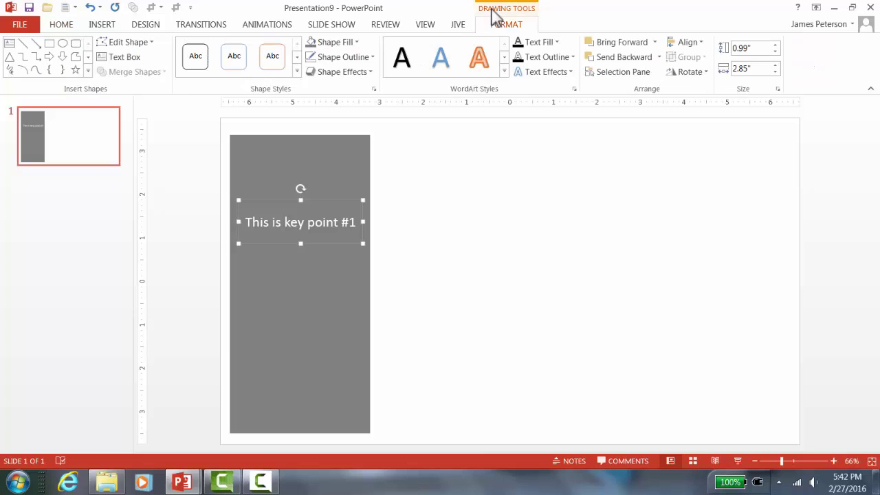
pyautogui.click(370, 72)
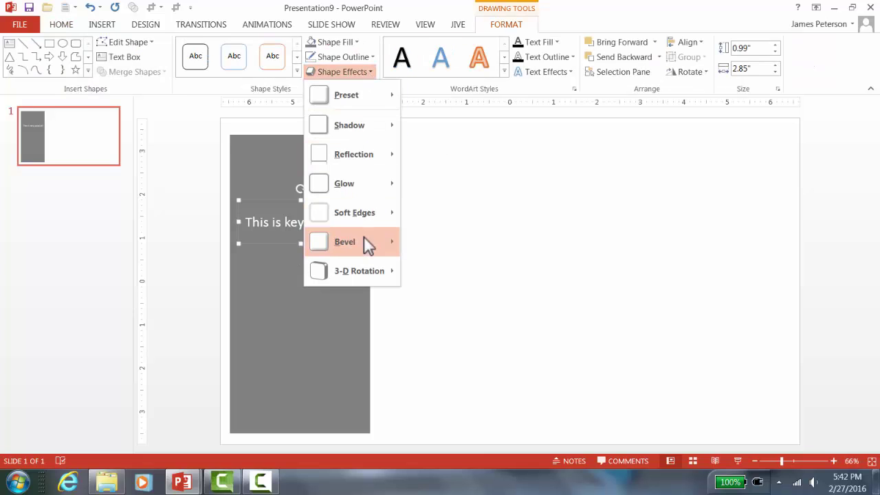
pyautogui.moveTo(365, 243)
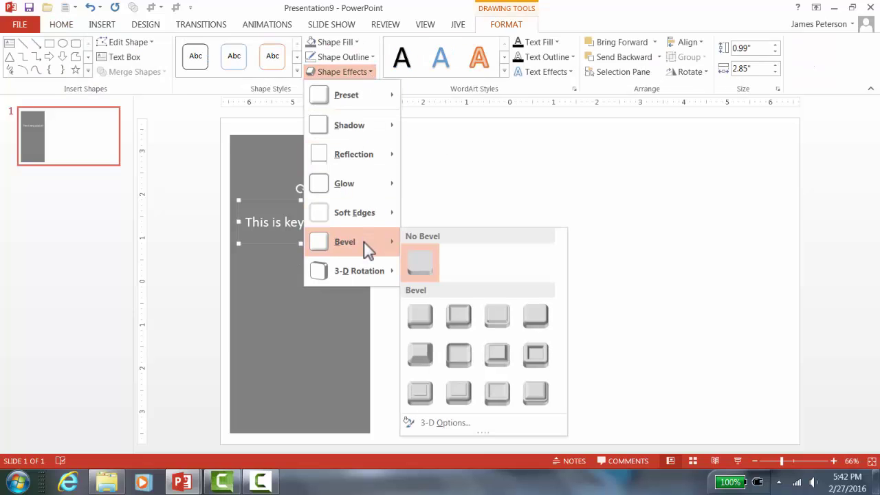
pyautogui.click(422, 317)
pyautogui.click(422, 321)
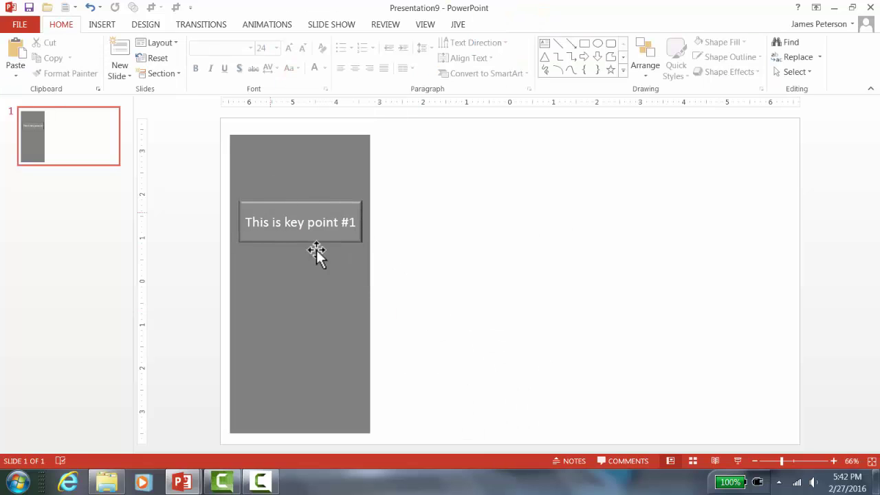
pyautogui.click(359, 239)
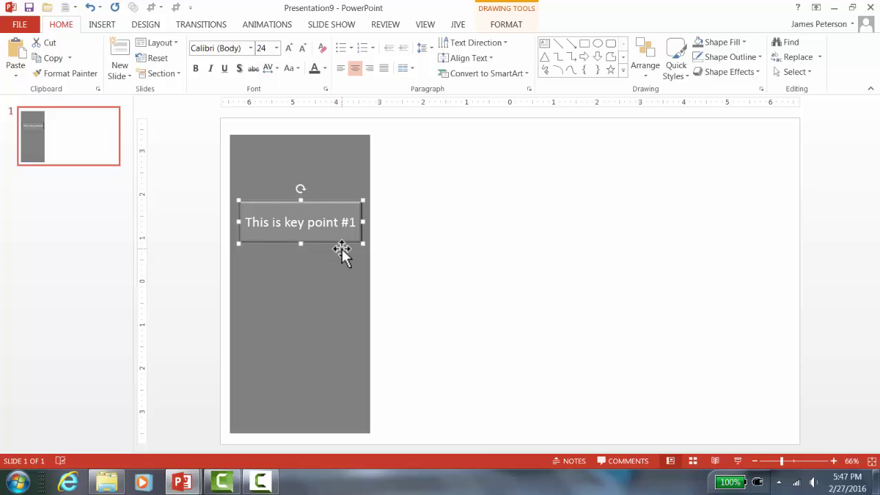
# - Copy the key point box and place a pasted copy lower on the sidebar
pyautogui.hotkey('ctrl', 'c')
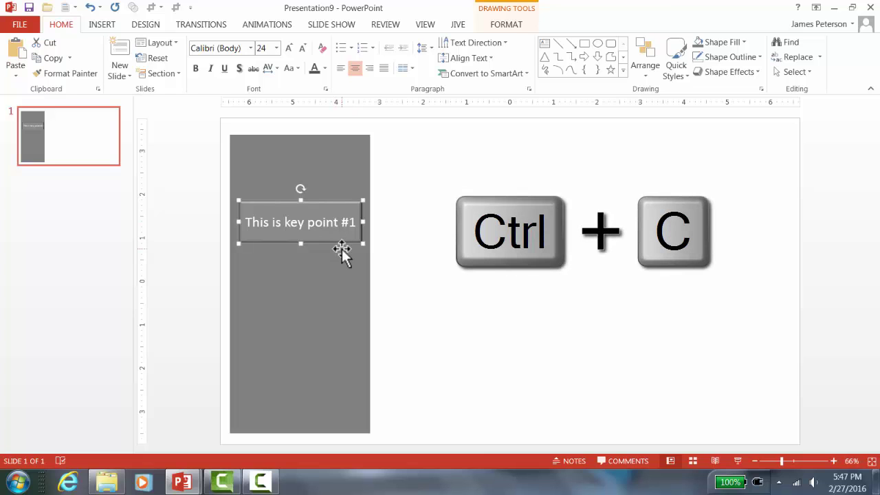
pyautogui.click(453, 279)
pyautogui.hotkey('ctrl', 'v')
pyautogui.hotkey('ctrl', 'v')
pyautogui.hotkey('ctrl', 'v')
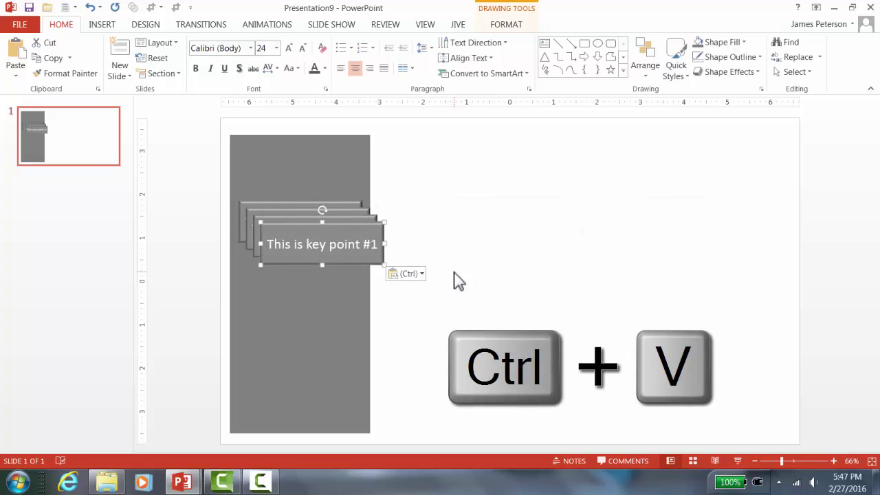
pyautogui.moveTo(379, 264); pyautogui.dragTo(360, 357)
pyautogui.click(359, 370)
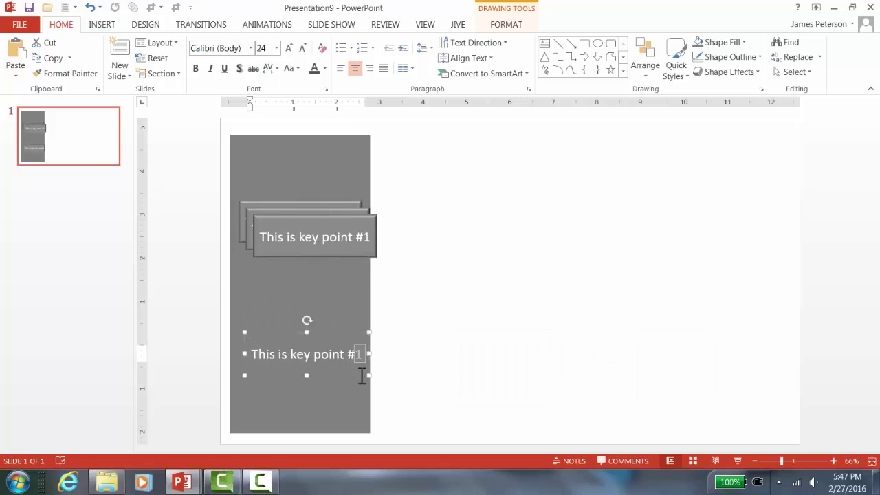
pyautogui.press('Escape')
# - Drag the copies into a stack of four down the sidebar, then select all four
pyautogui.click(362, 237)
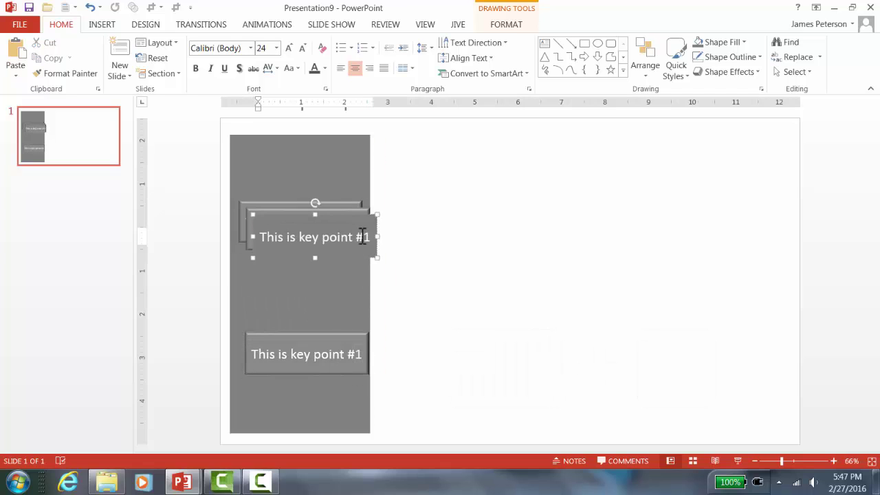
pyautogui.moveTo(368, 250); pyautogui.dragTo(368, 314)
pyautogui.moveTo(367, 240); pyautogui.dragTo(351, 314)
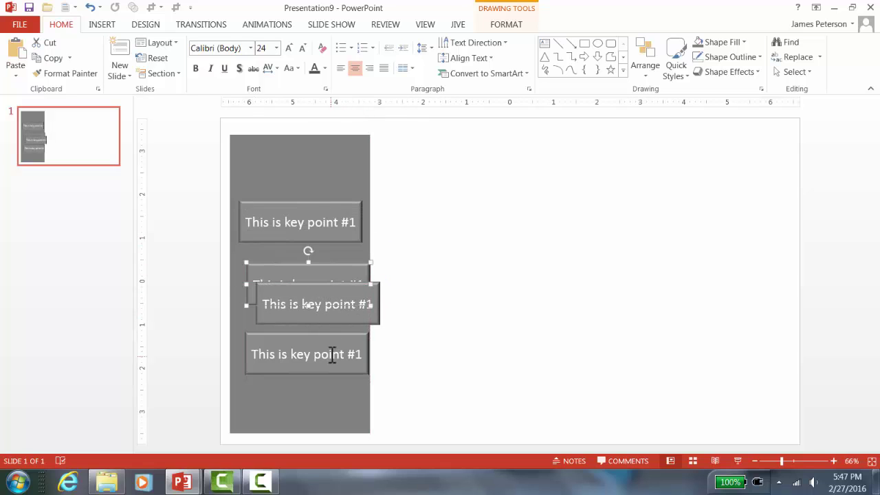
pyautogui.click(333, 363)
pyautogui.moveTo(333, 364); pyautogui.dragTo(326, 401)
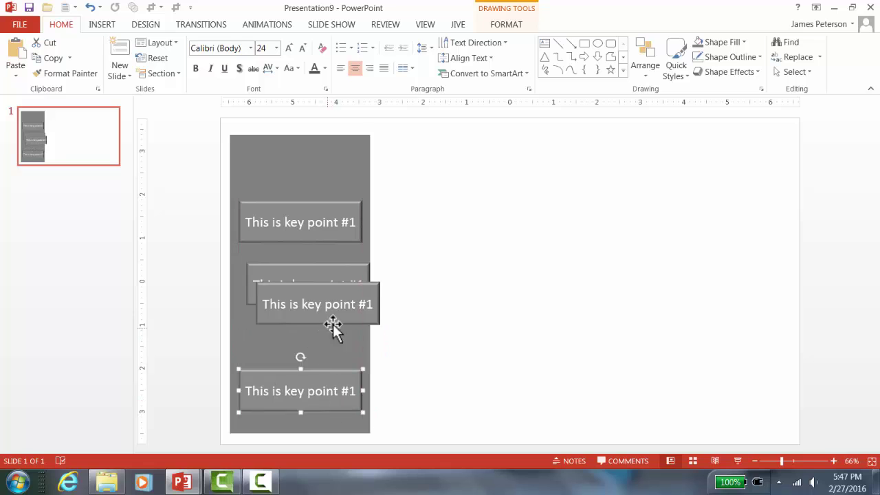
pyautogui.click(347, 313)
pyautogui.moveTo(357, 315); pyautogui.dragTo(356, 348)
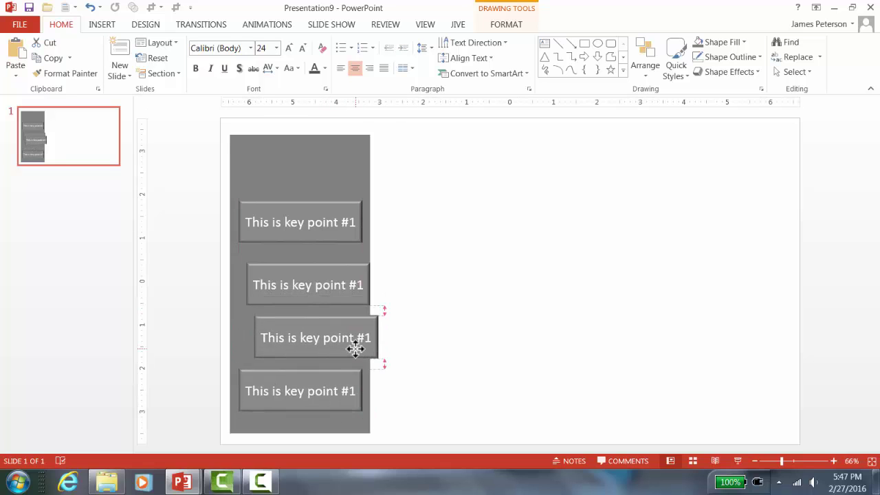
pyautogui.click(501, 365)
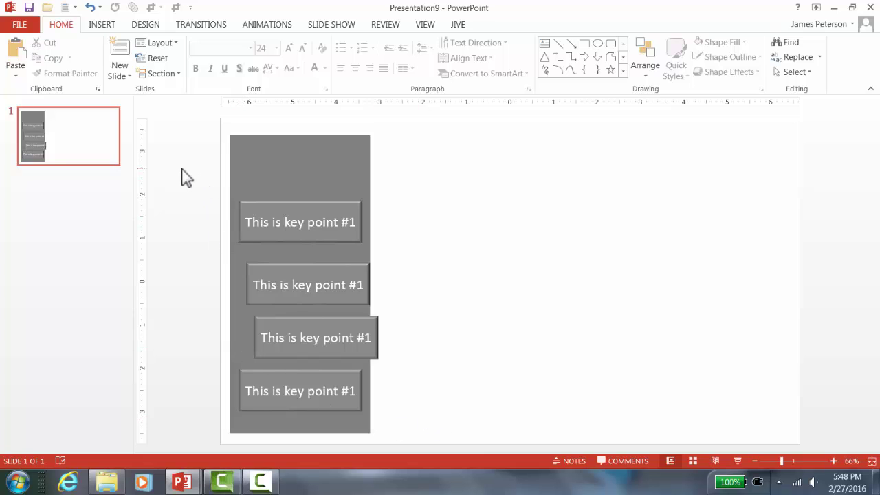
pyautogui.moveTo(181, 168); pyautogui.dragTo(455, 418)
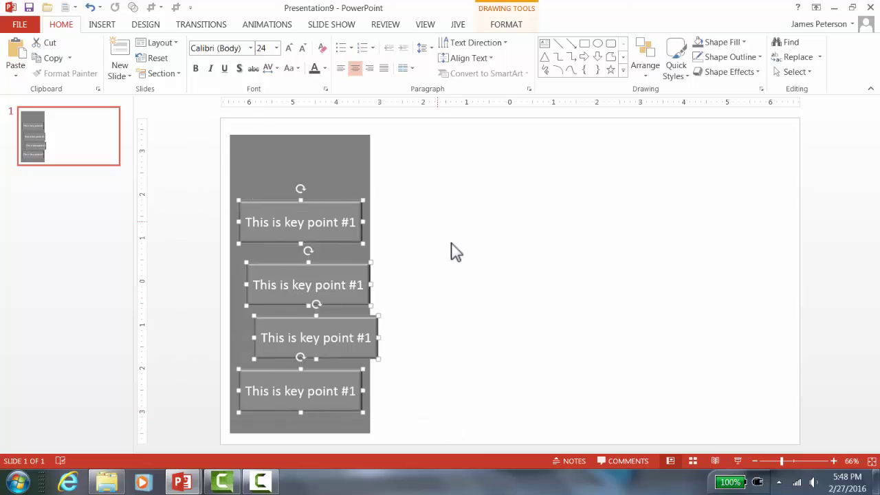
# - Distribute the four key-point boxes vertically and align them on their left edges
pyautogui.click(507, 21)
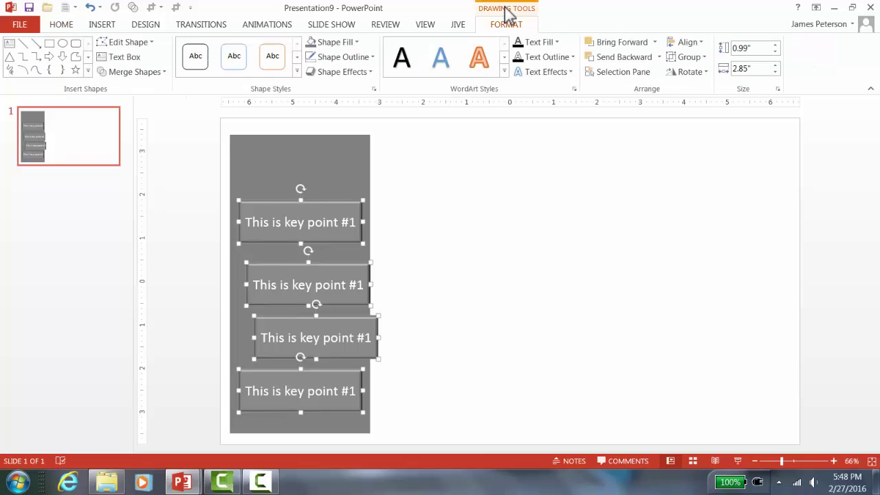
pyautogui.click(700, 42)
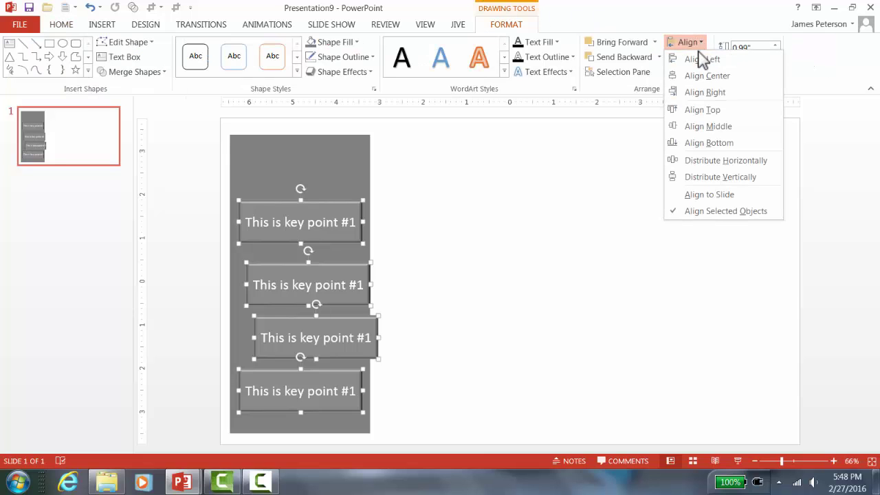
pyautogui.click(718, 177)
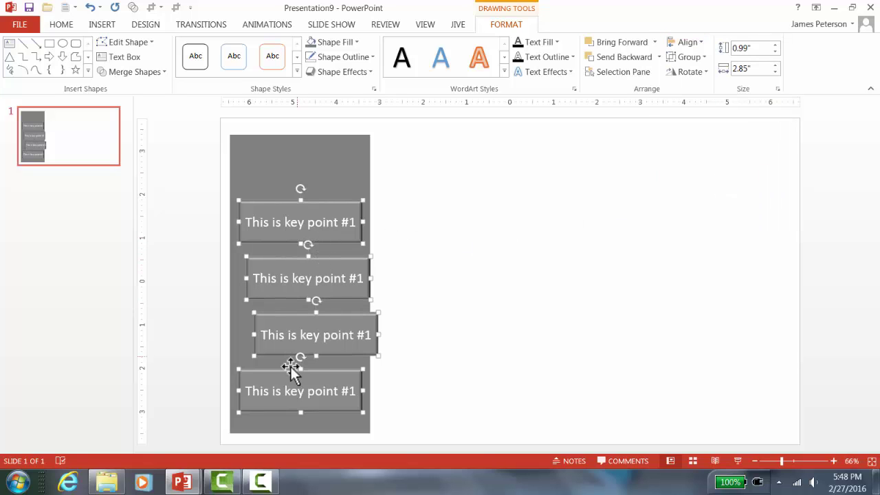
pyautogui.click(700, 46)
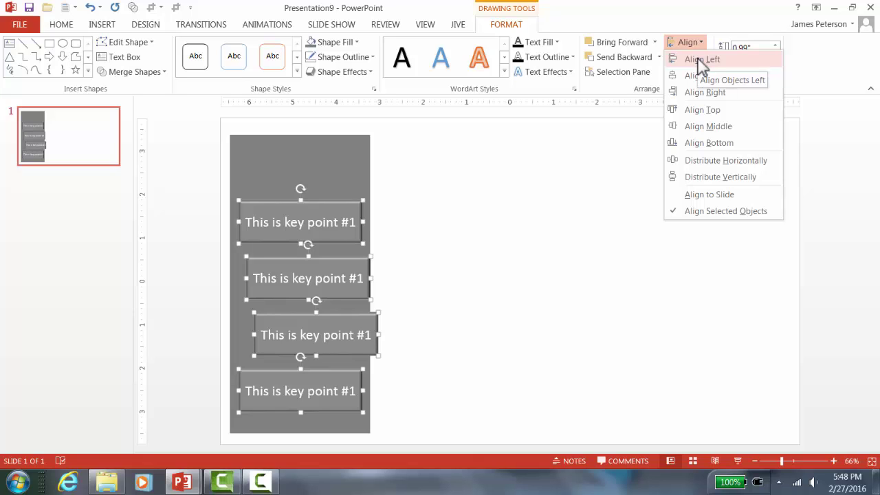
pyautogui.click(698, 60)
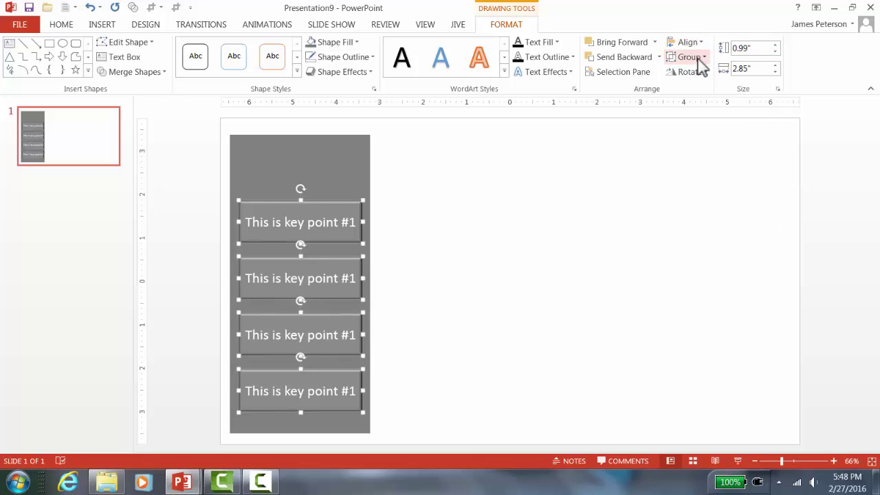
pyautogui.click(513, 344)
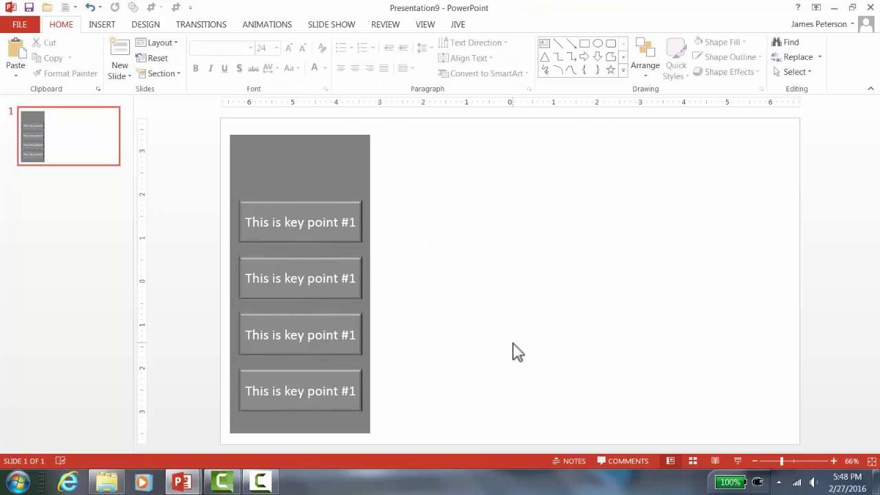
pyautogui.moveTo(198, 180)
pyautogui.mouseDown()
pyautogui.moveTo(445, 448)
pyautogui.moveTo(430, 416)
pyautogui.mouseUp()
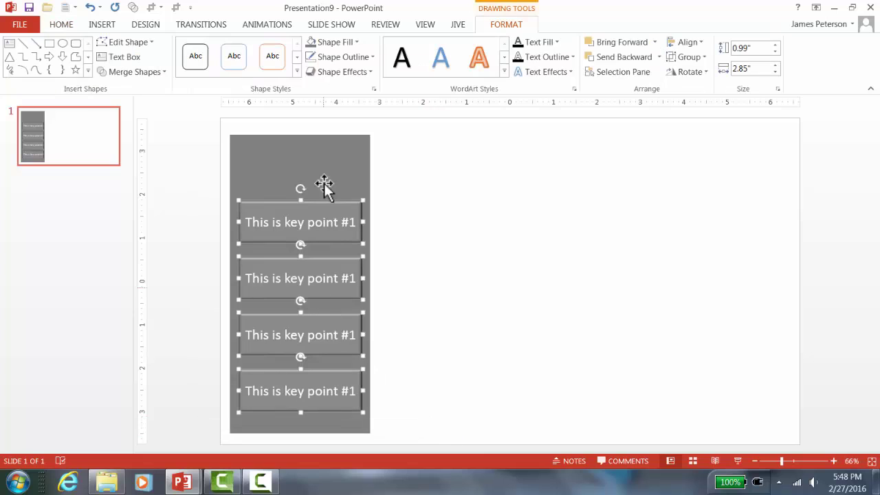
pyautogui.click(542, 309)
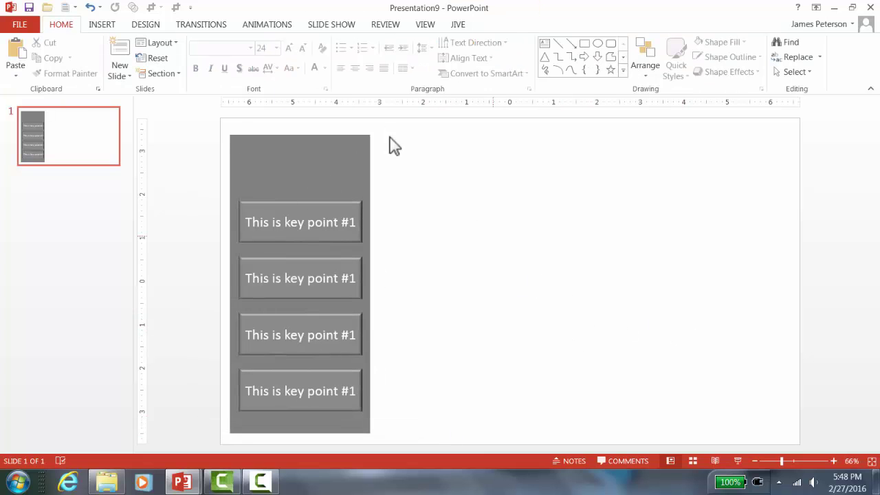
# - Drag the grey sidebar's top edge slightly upward
pyautogui.click(356, 153)
pyautogui.moveTo(301, 134); pyautogui.dragTo(299, 128)
pyautogui.click(509, 231)
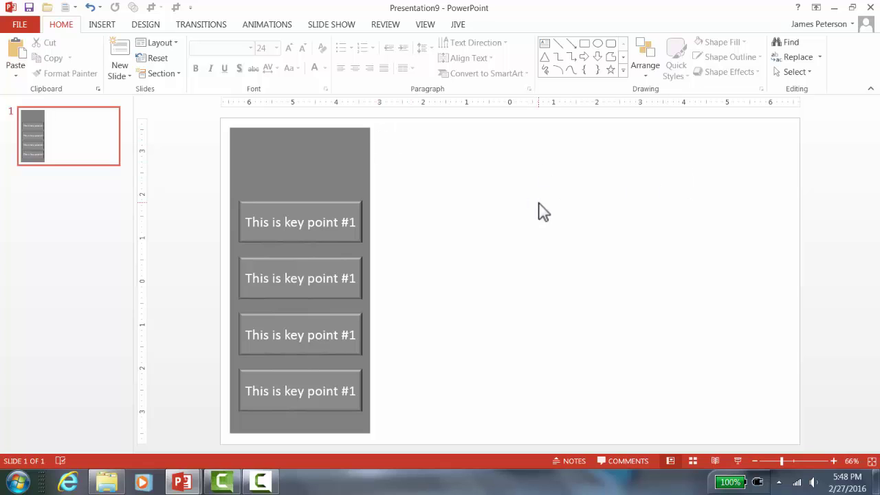
# - Draw a wide blue rectangle across the slide's top right
pyautogui.click(106, 27)
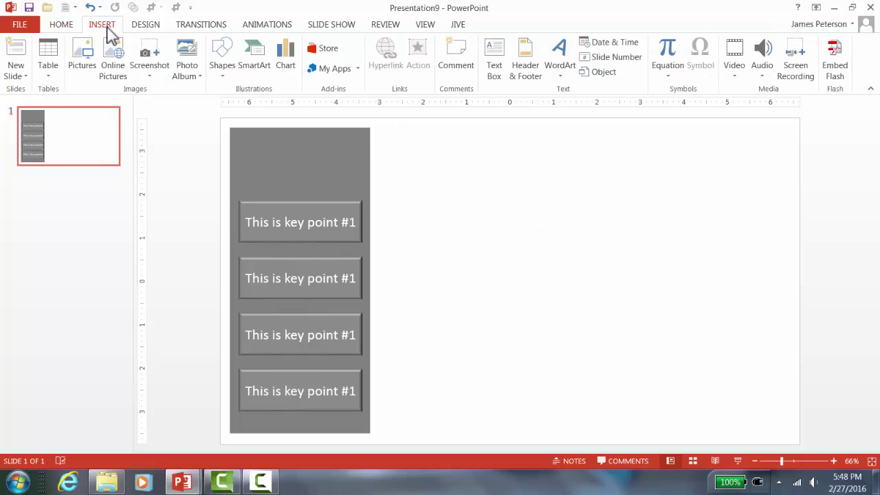
pyautogui.click(222, 65)
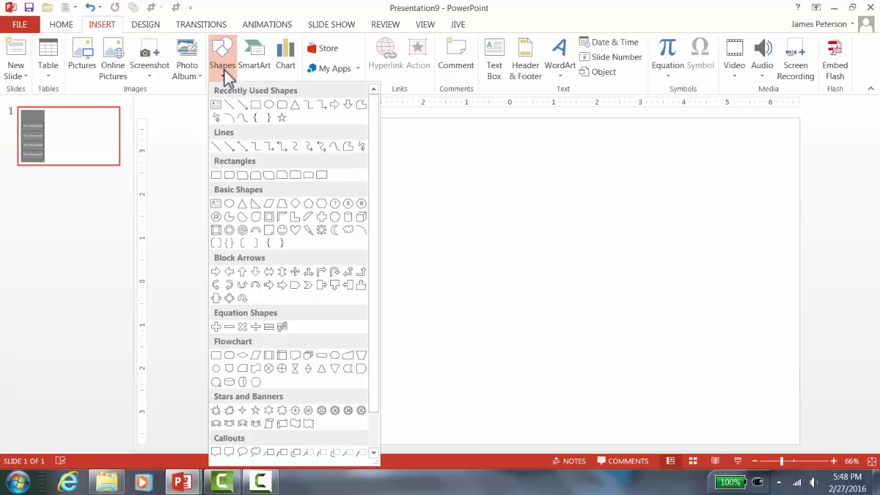
pyautogui.click(260, 112)
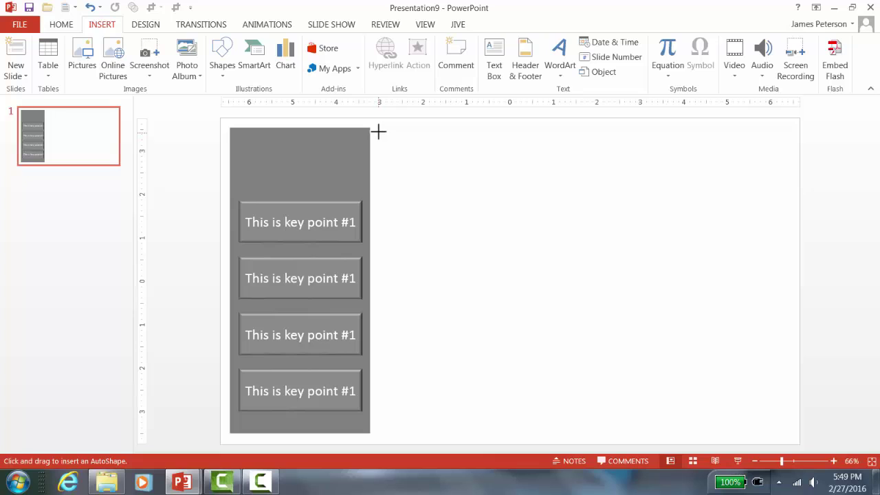
pyautogui.moveTo(378, 131); pyautogui.dragTo(780, 169)
pyautogui.click(749, 231)
pyautogui.click(580, 155)
pyautogui.doubleClick(579, 155)
# - Type 'Title' in the blue bar and set it to 44 pt
pyautogui.write('Title')
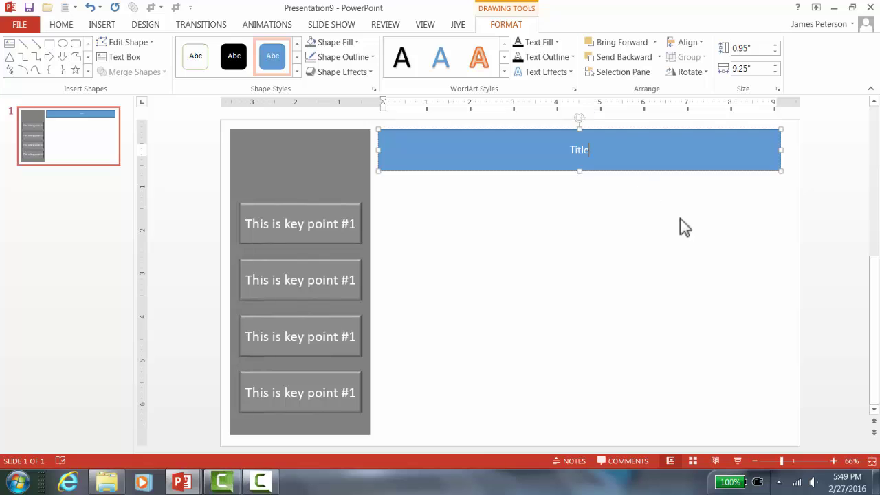
pyautogui.doubleClick(574, 150)
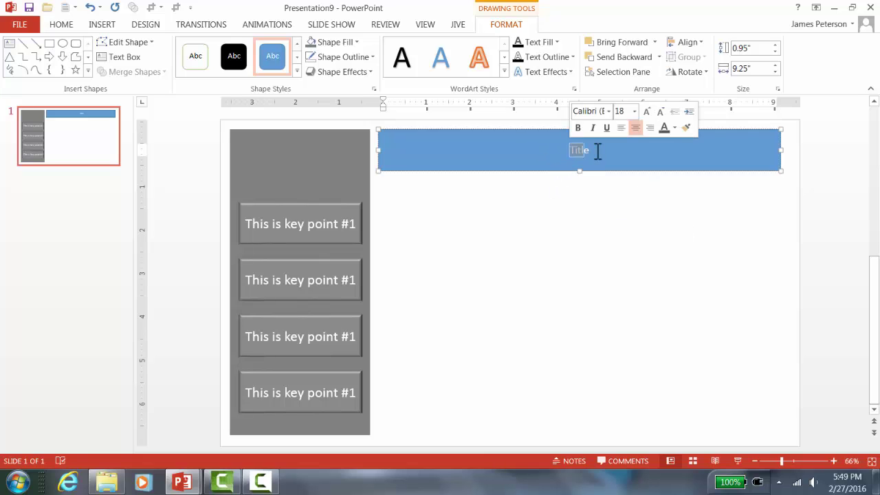
pyautogui.click(67, 25)
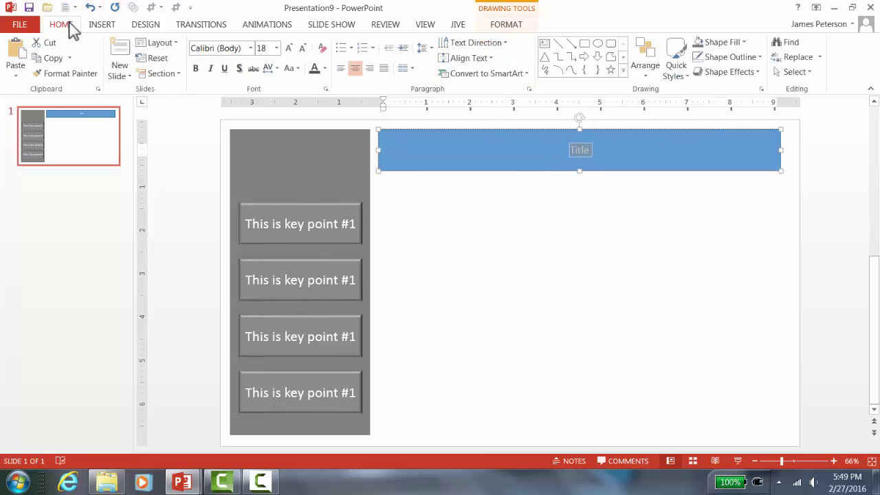
pyautogui.click(276, 47)
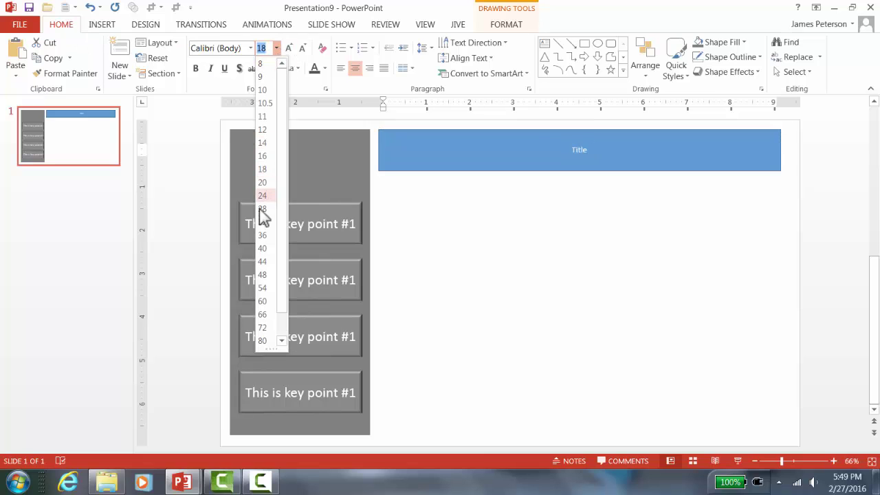
pyautogui.click(262, 263)
pyautogui.click(521, 291)
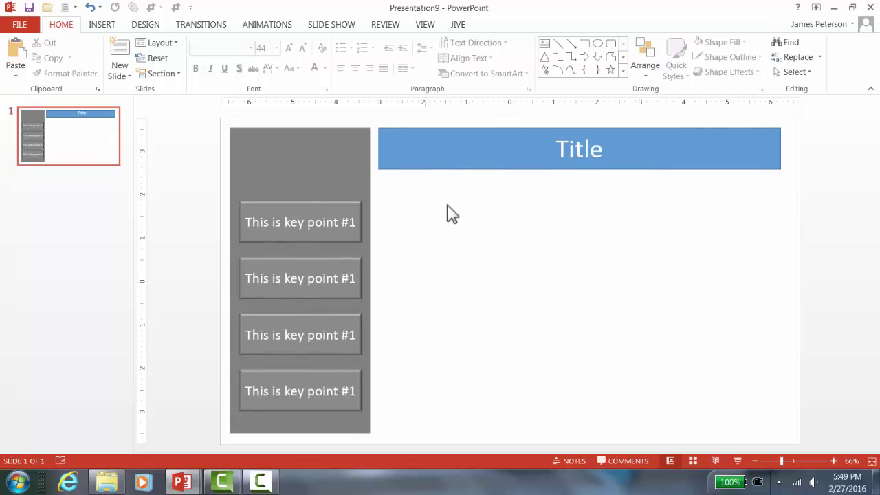
pyautogui.click(489, 162)
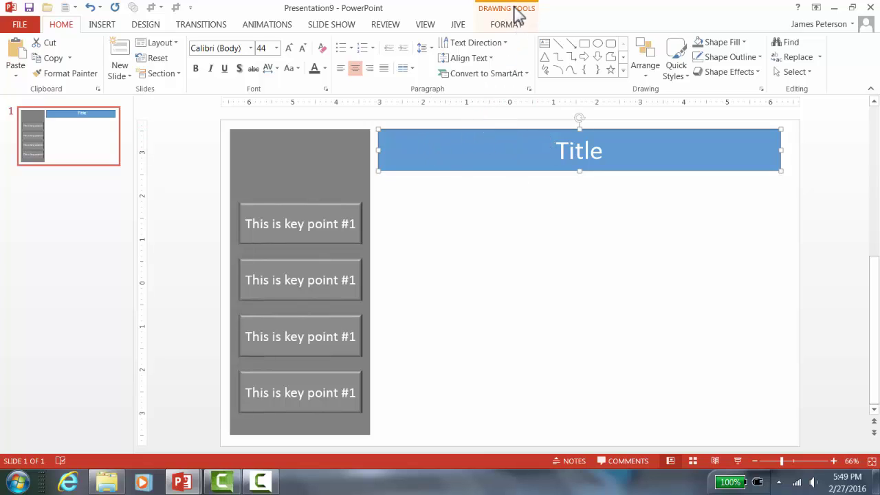
# - Fill the Title bar with a dark blue colour from the standard palette
pyautogui.click(514, 13)
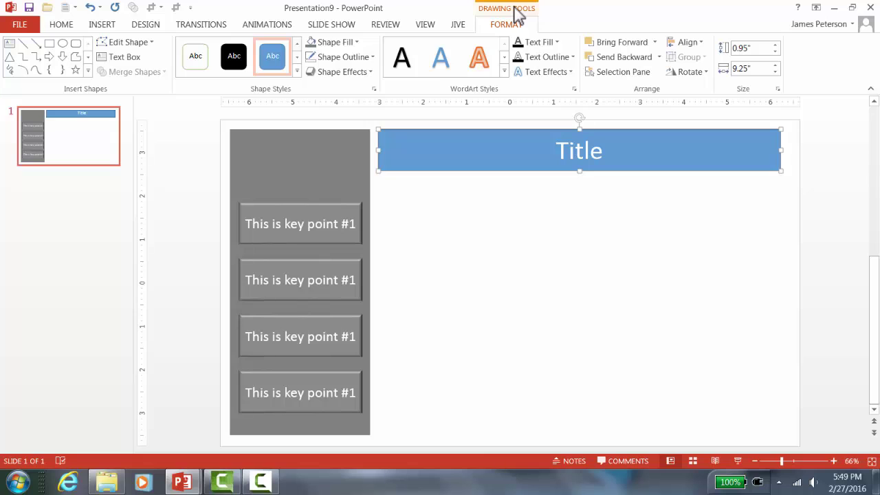
pyautogui.click(357, 43)
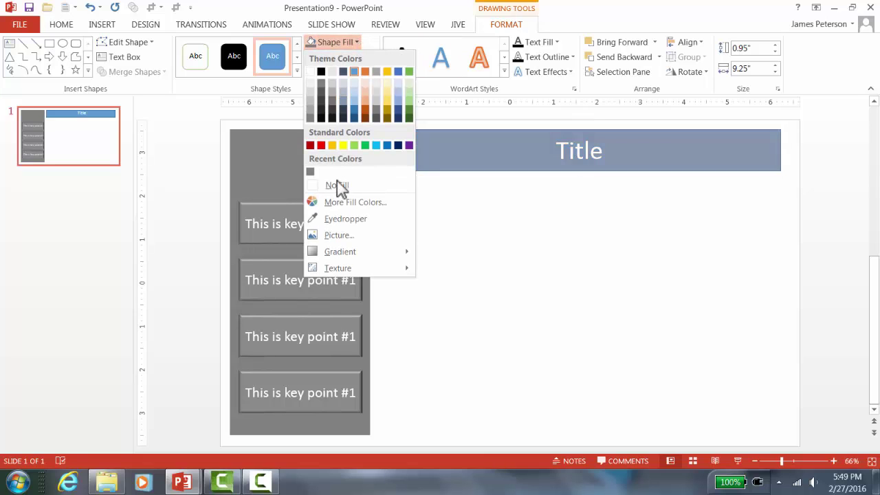
pyautogui.click(344, 203)
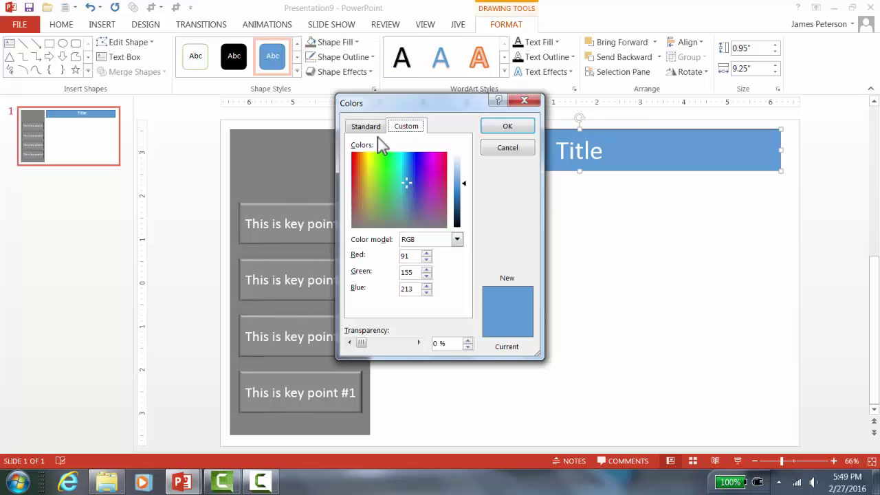
pyautogui.click(364, 128)
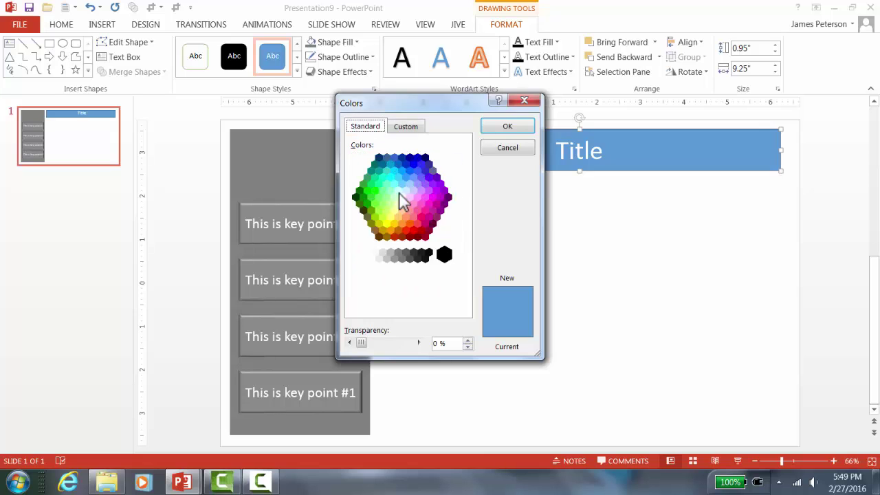
pyautogui.click(429, 163)
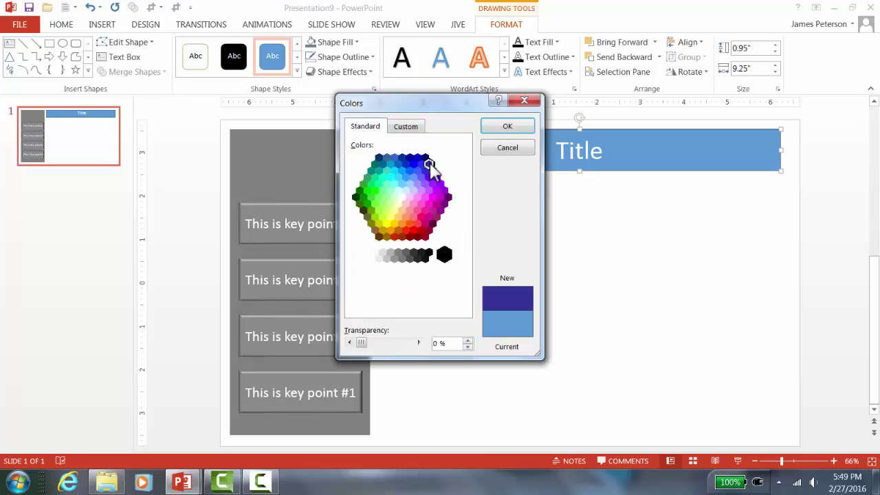
pyautogui.click(500, 126)
pyautogui.click(526, 223)
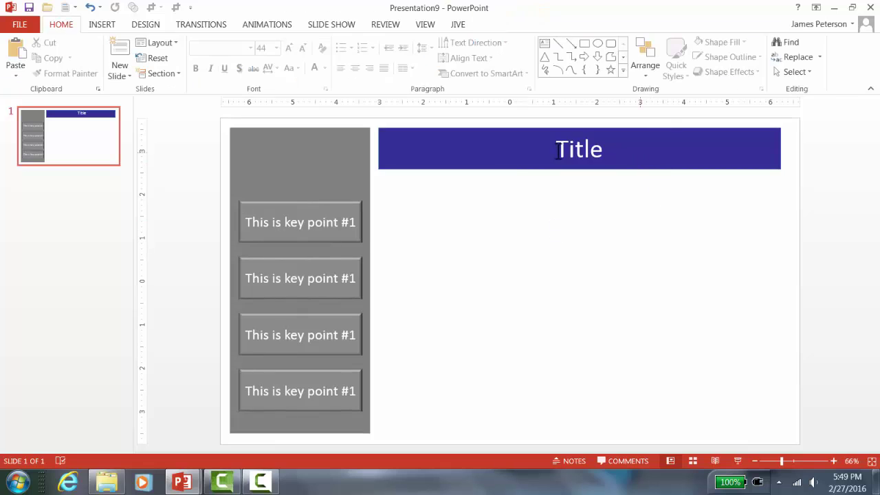
# - Remove the Title bar's outline so it has no border
pyautogui.click(520, 162)
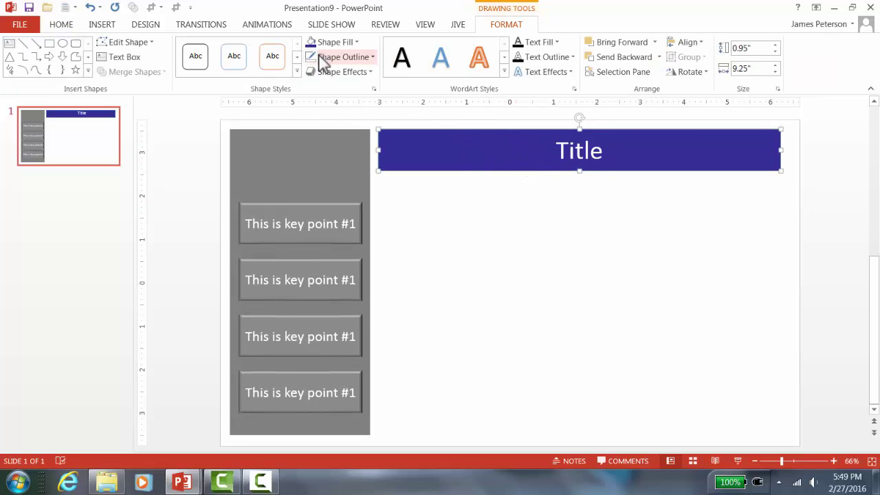
pyautogui.click(363, 59)
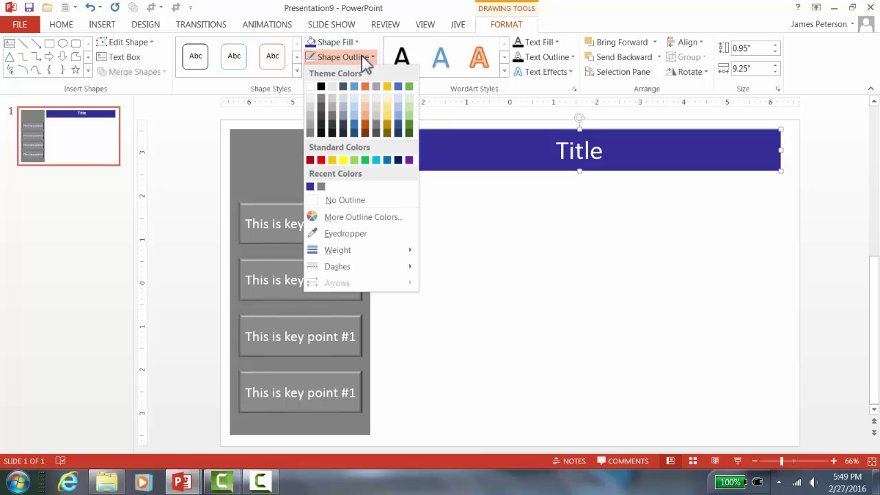
pyautogui.click(315, 199)
pyautogui.click(692, 186)
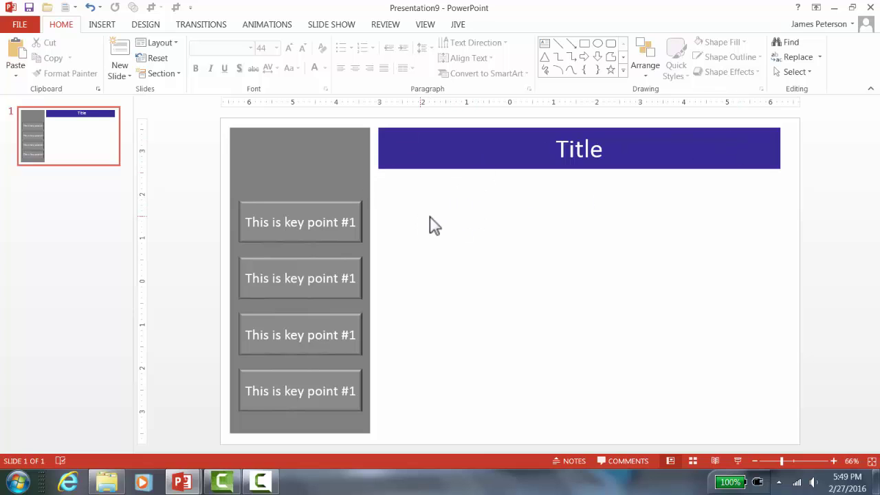
# - Change the digits in the lower three sidebar buttons to 2, 3 and 4
pyautogui.click(351, 278)
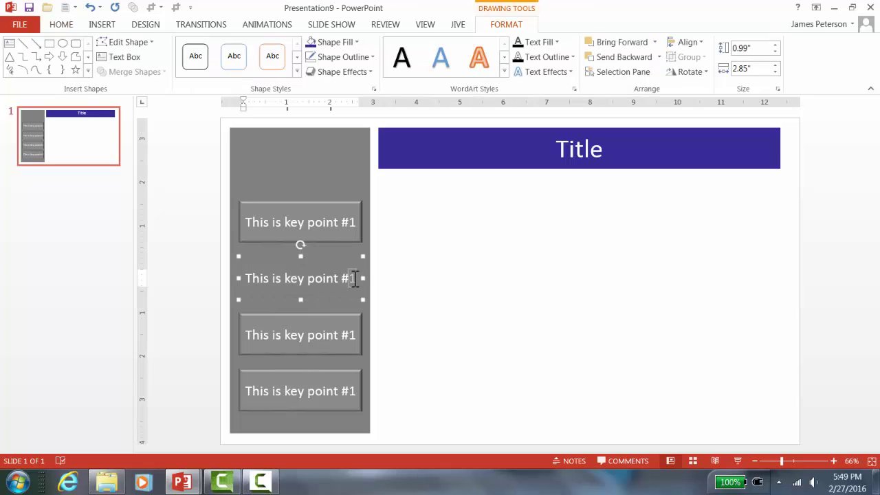
pyautogui.write('2')
pyautogui.click(349, 335)
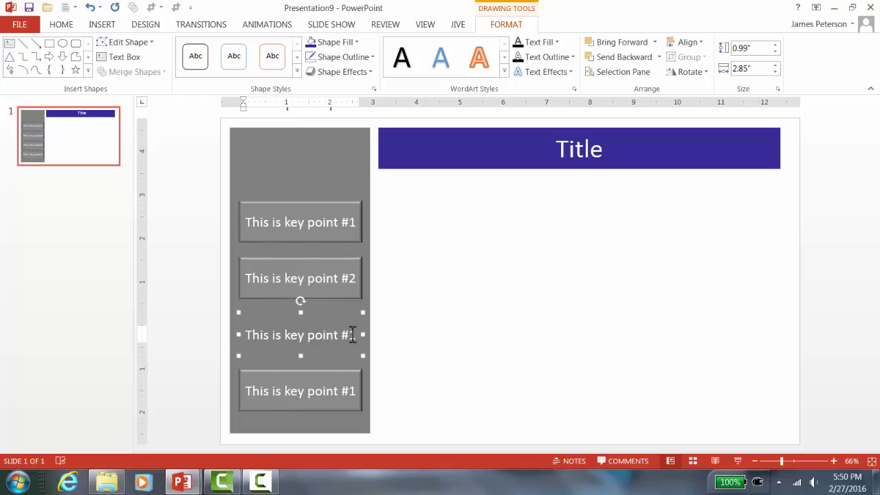
pyautogui.write('3')
pyautogui.doubleClick(351, 392)
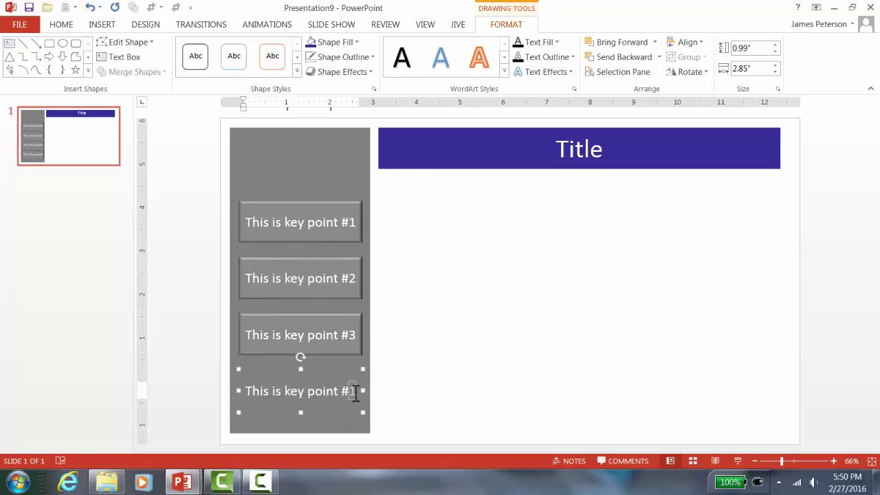
pyautogui.write('4')
pyautogui.click(495, 414)
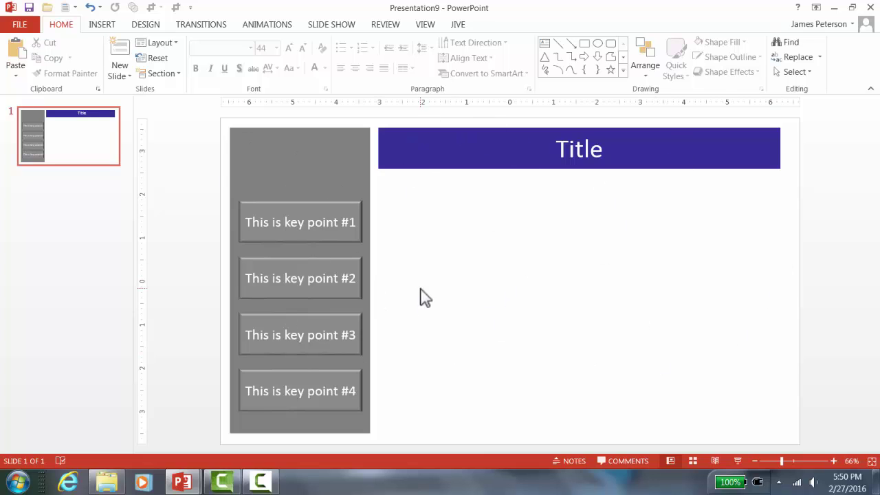
pyautogui.click(78, 150)
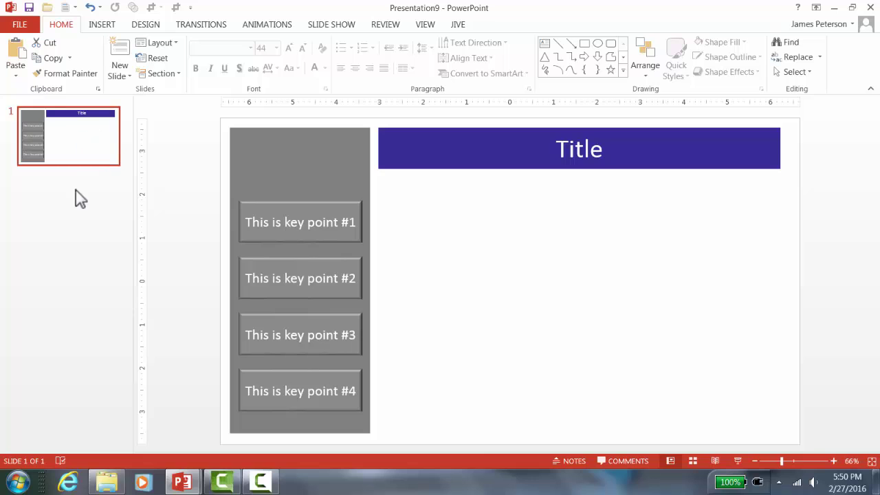
# - Copy slide 1 and paste copies below it to make six identical slides
pyautogui.hotkey('ctrl', 'c')
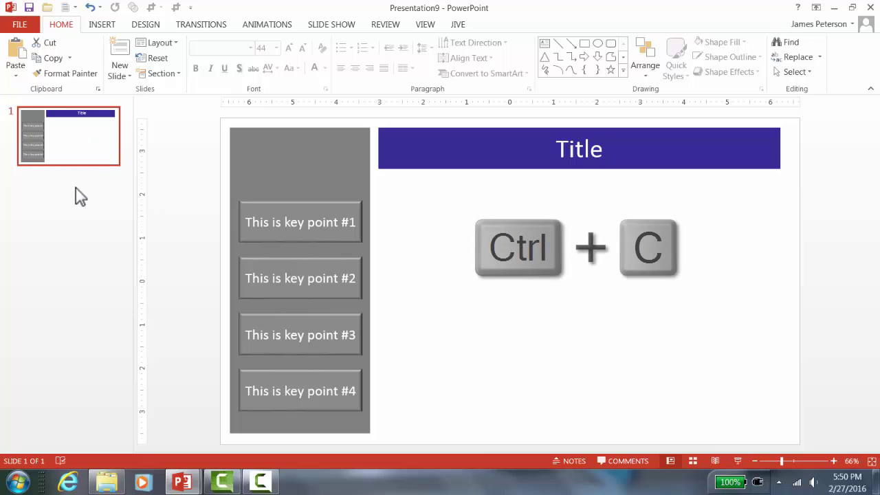
pyautogui.click(76, 188)
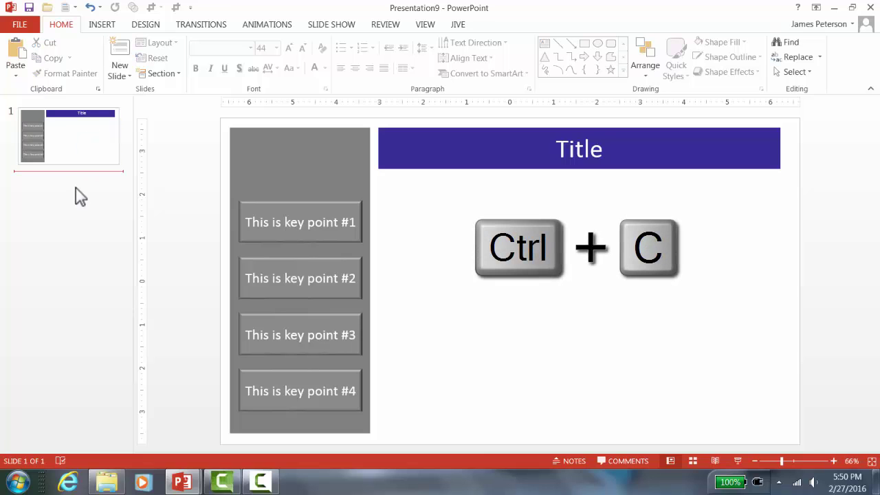
pyautogui.hotkey('ctrl', 'v')
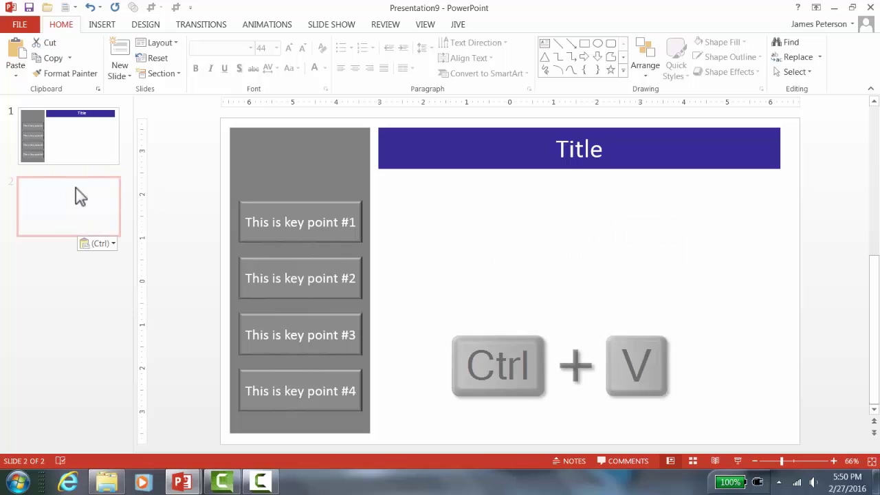
pyautogui.hotkey('ctrl', 'v')
pyautogui.hotkey('ctrl', 'v')
pyautogui.hotkey('ctrl', 'v')
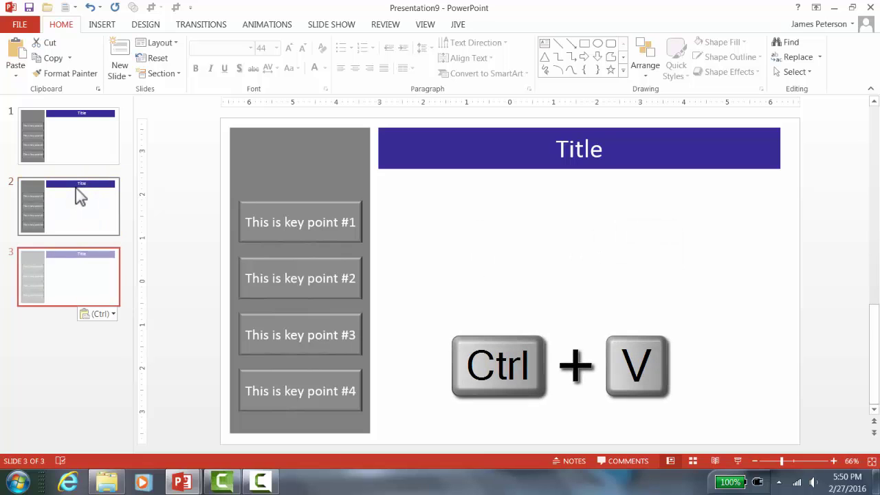
pyautogui.hotkey('ctrl', 'v')
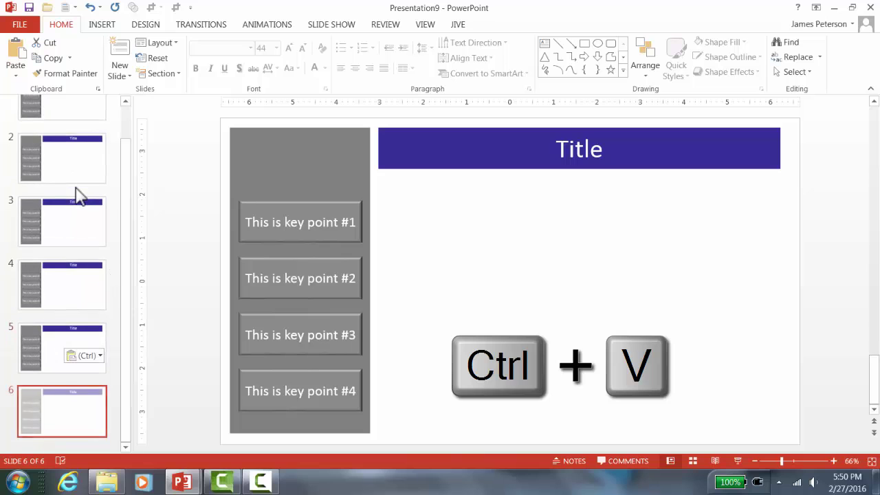
pyautogui.moveTo(128, 222); pyautogui.dragTo(128, 145)
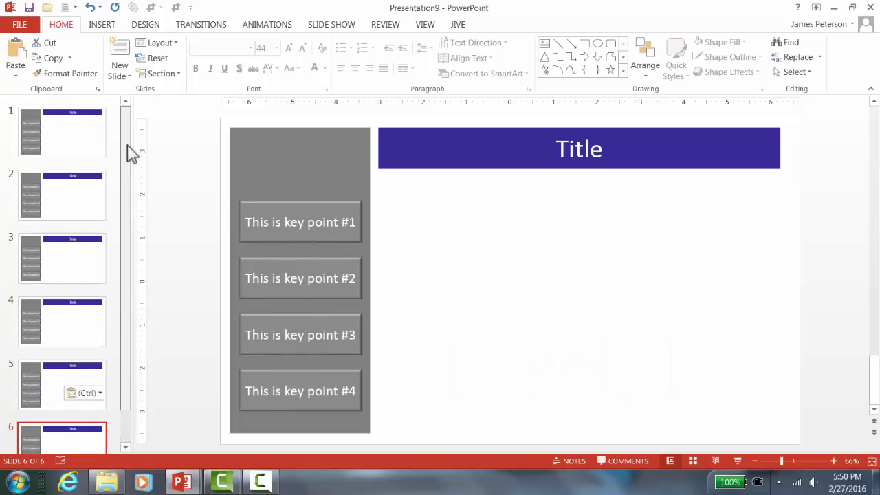
pyautogui.click(81, 142)
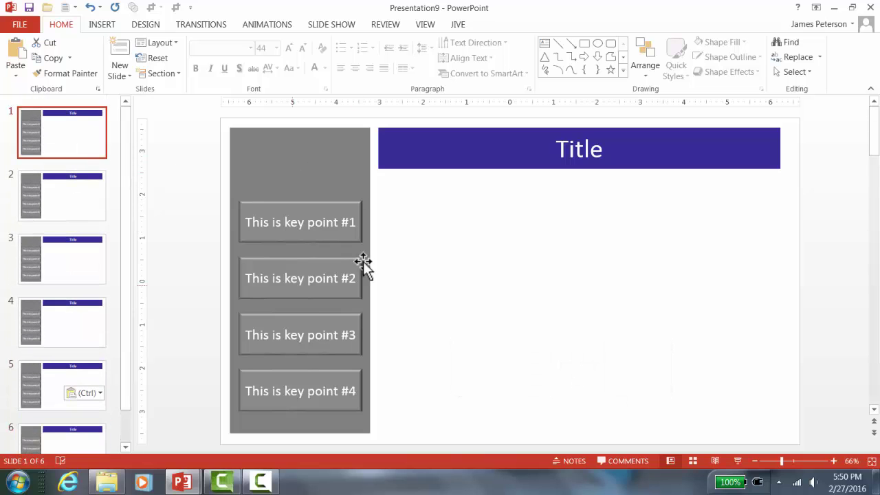
# - Fill key point #1 on slide 2 and key point #2 on slide 3 dark blue
pyautogui.click(79, 213)
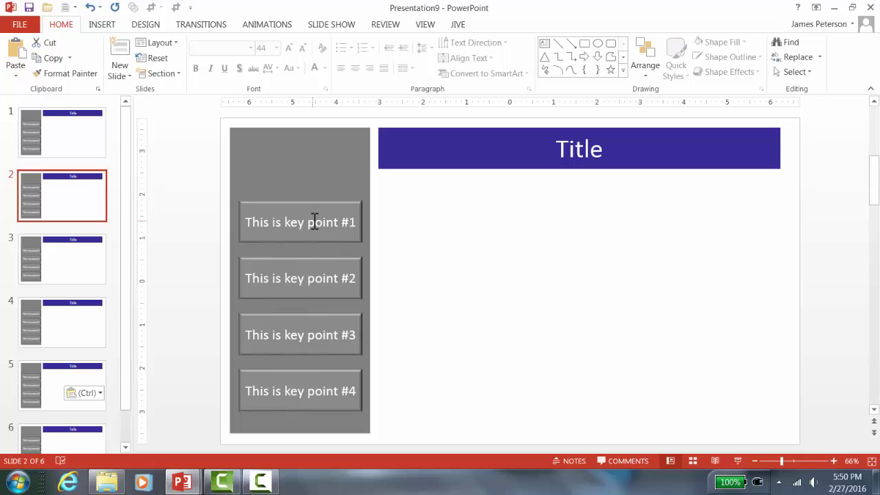
pyautogui.hotkey('ctrl', 'v')
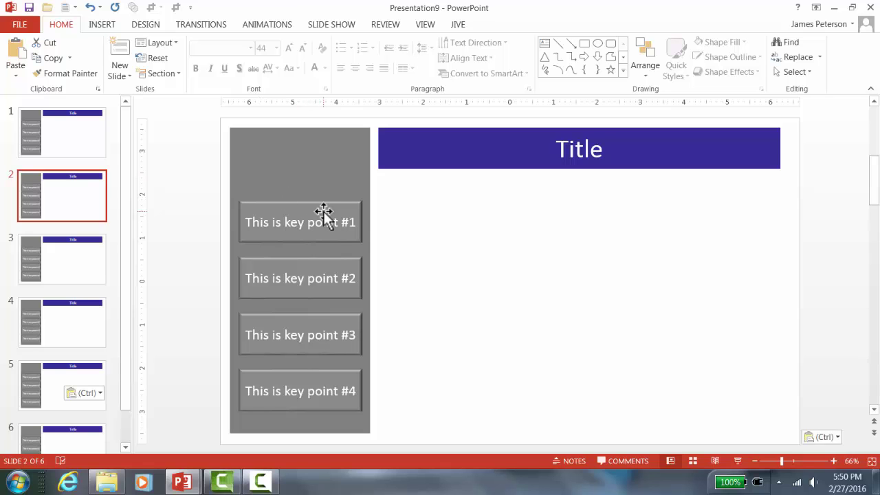
pyautogui.click(324, 215)
pyautogui.click(508, 16)
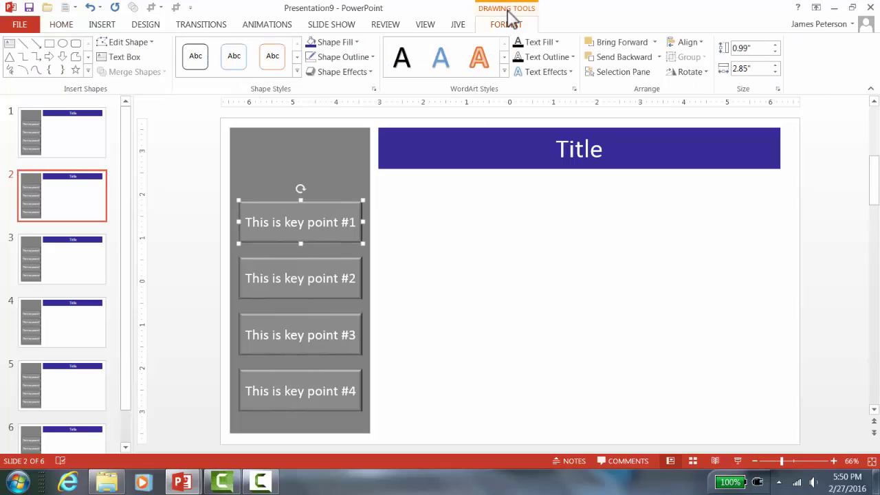
pyautogui.click(312, 43)
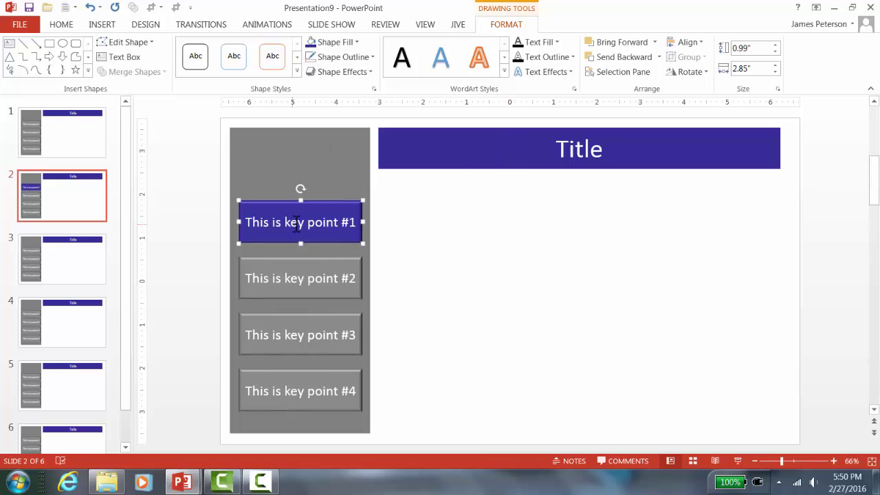
pyautogui.click(89, 274)
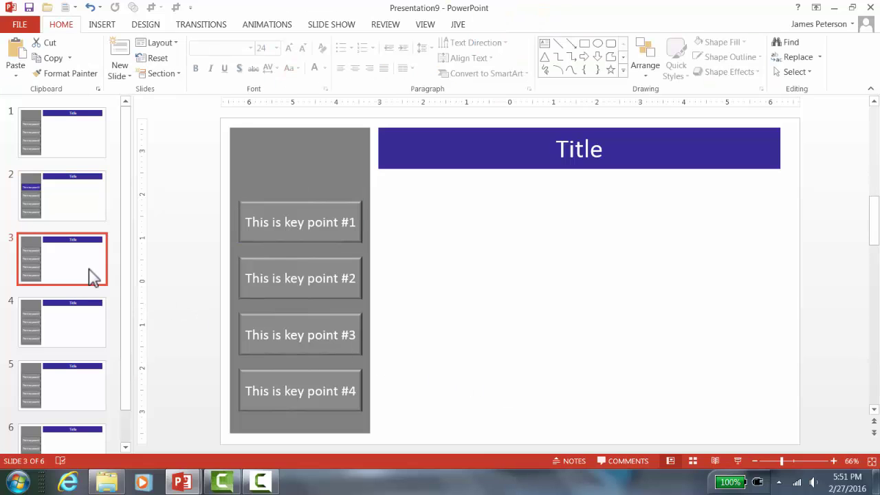
pyautogui.click(358, 286)
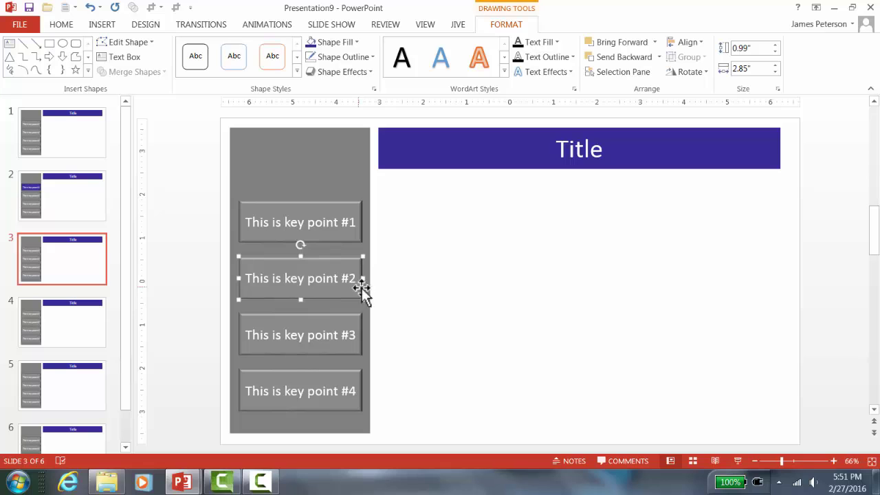
pyautogui.click(310, 43)
# - Repeat the dark blue fill on key point #3 (slide 4) and key point #4 (slide 5)
pyautogui.click(65, 345)
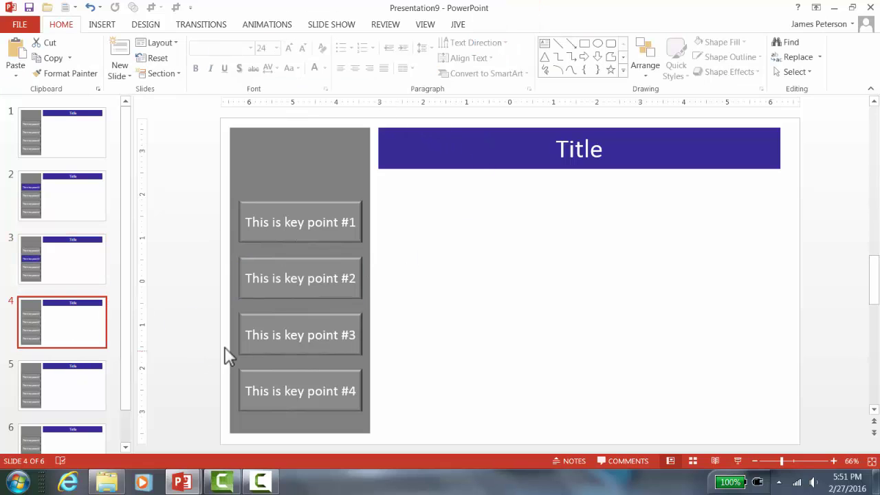
pyautogui.click(272, 330)
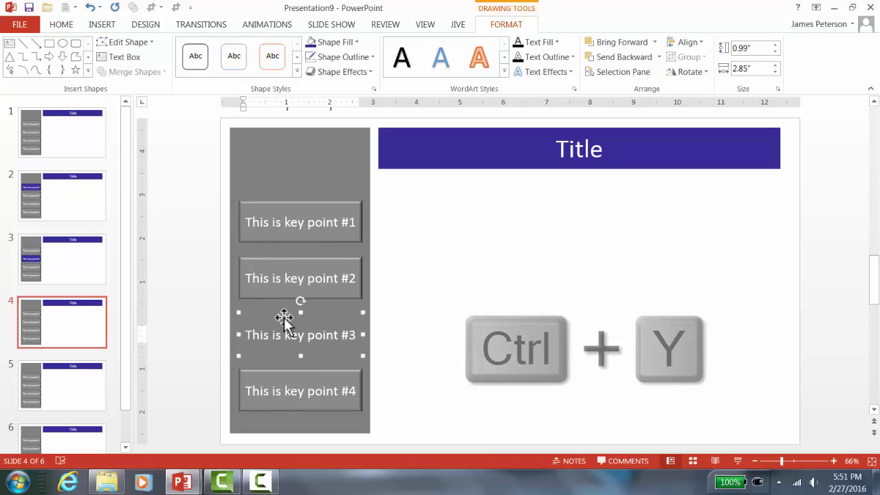
pyautogui.hotkey('ctrl', 'y')
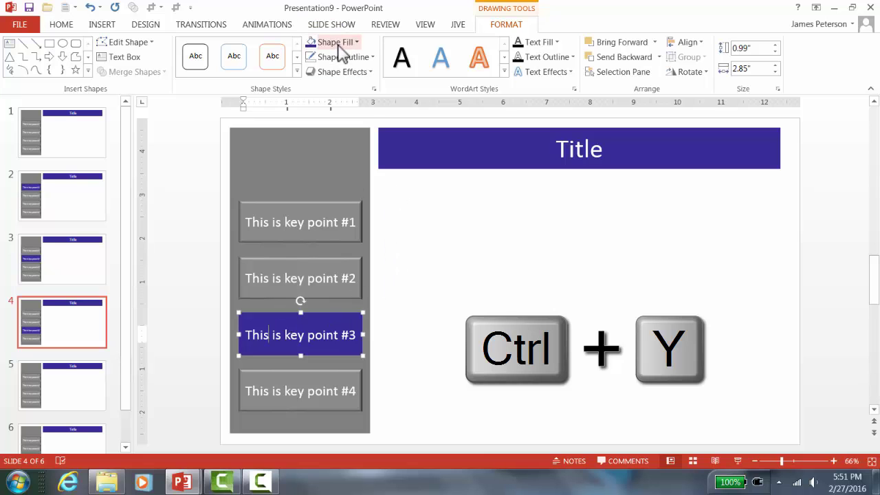
pyautogui.click(86, 403)
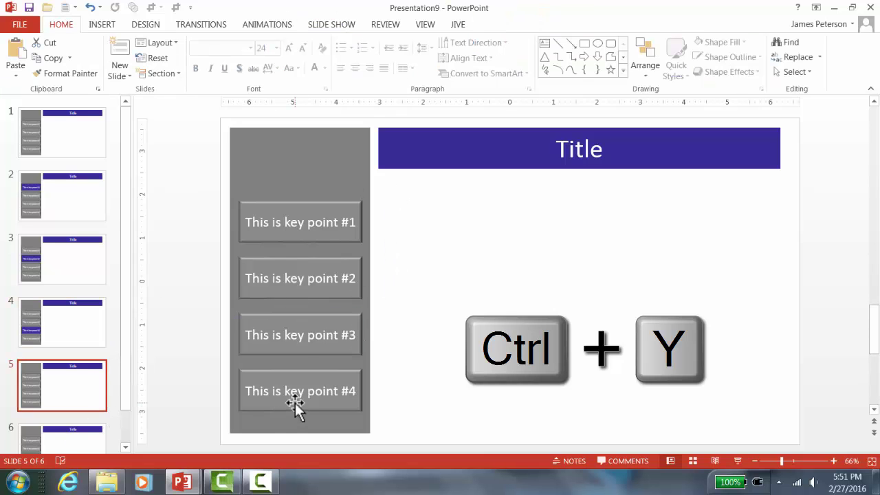
pyautogui.click(295, 403)
pyautogui.hotkey('ctrl', 'y')
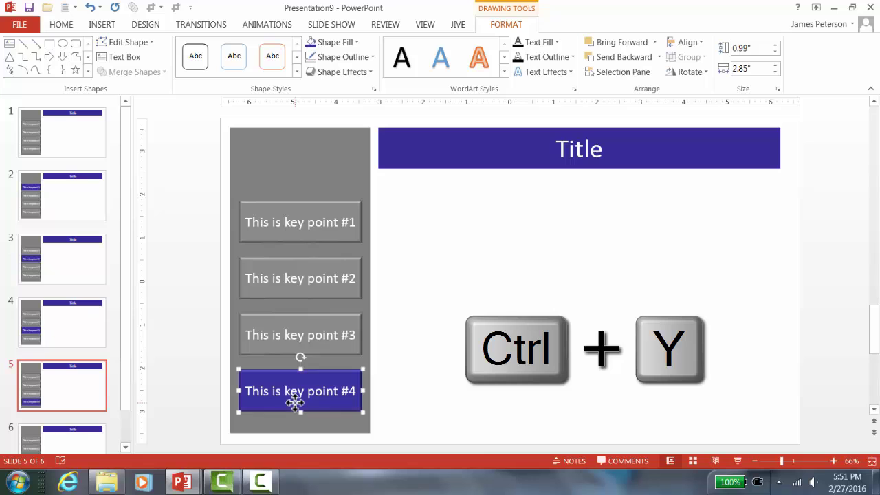
pyautogui.click(472, 397)
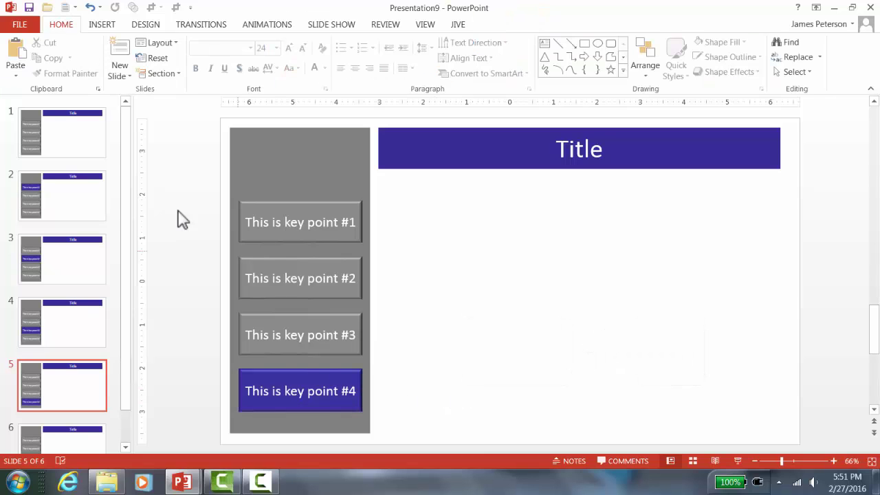
pyautogui.click(95, 158)
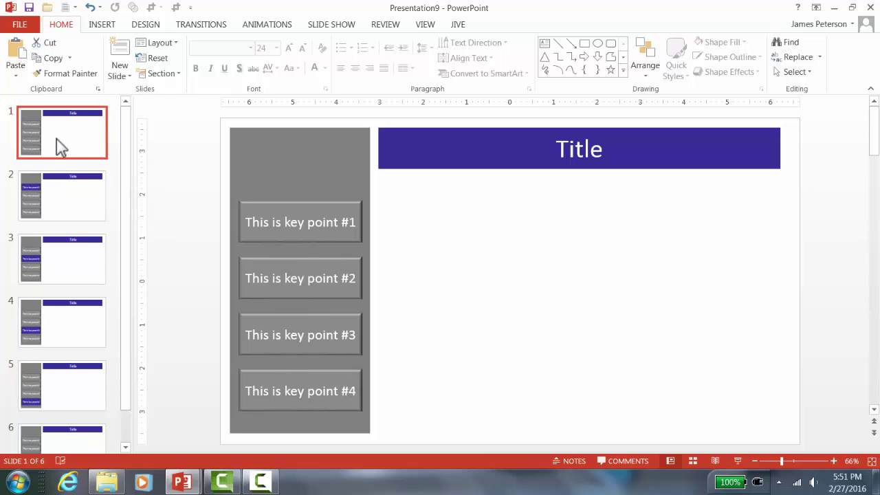
# - Run the slide show from slide 1, then exit back to editing
pyautogui.click(736, 461)
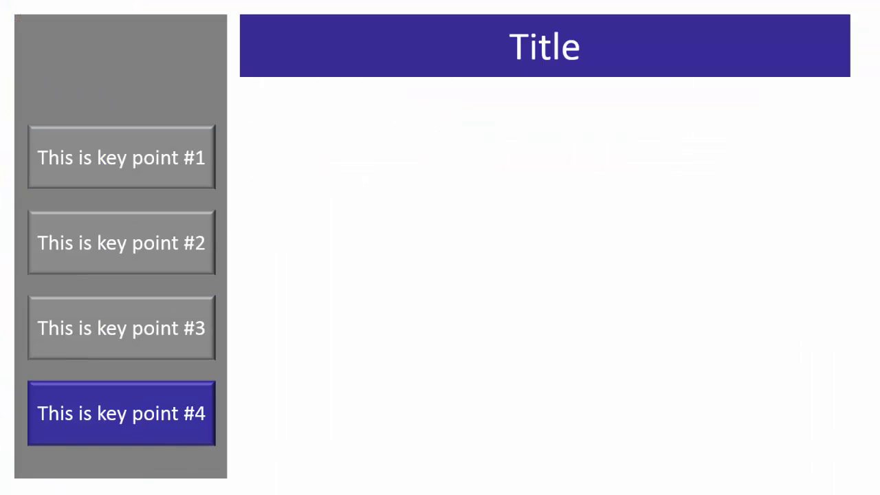
pyautogui.press('Escape')
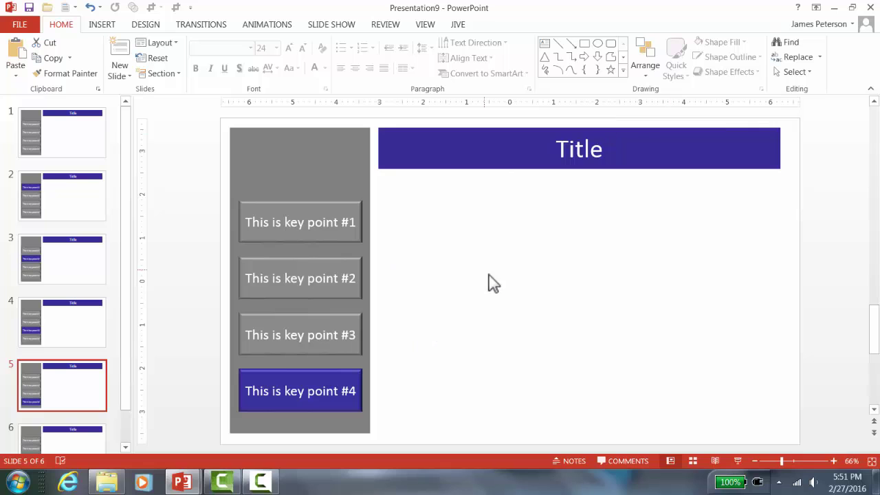
# - Paste a copy of slide 2 directly after it as slide 3
pyautogui.click(84, 212)
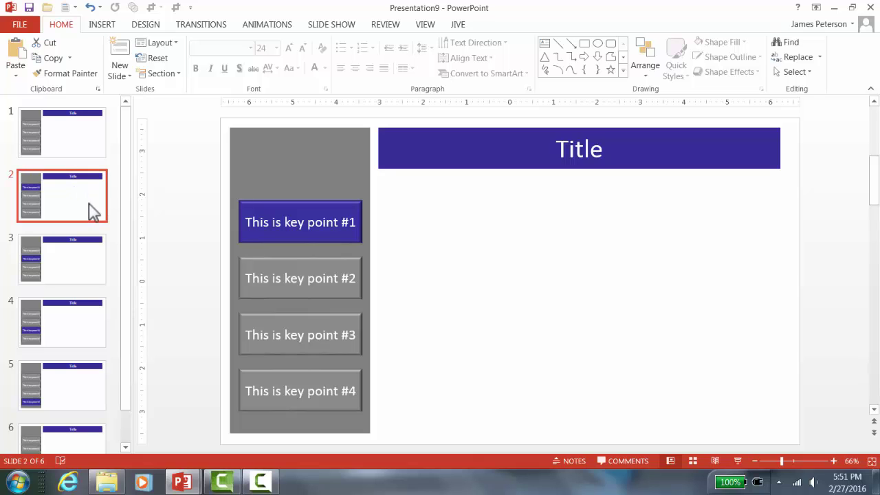
pyautogui.click(80, 229)
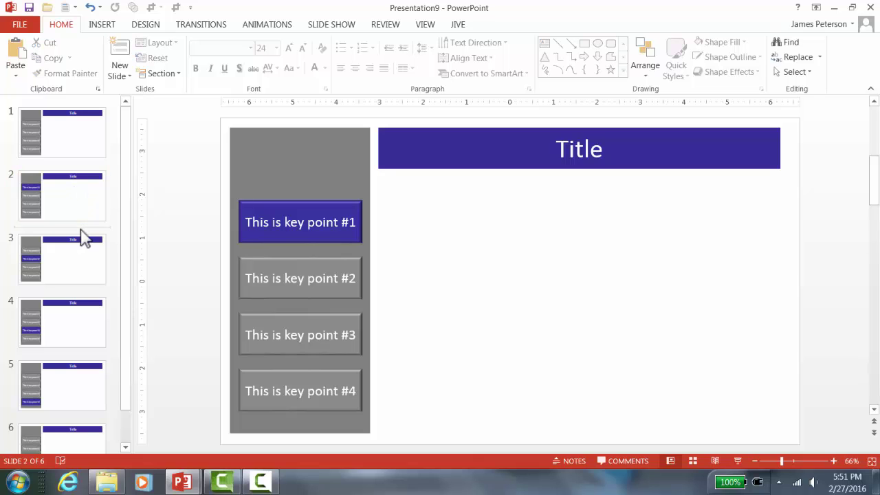
pyautogui.hotkey('ctrl', 'v')
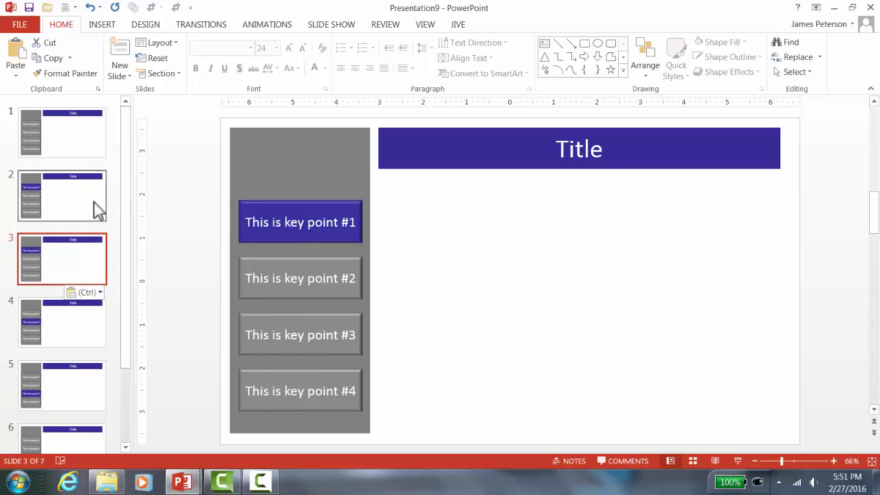
# - Stretch slide 2's blue Title bar over the content area and delete its Title text
pyautogui.click(82, 210)
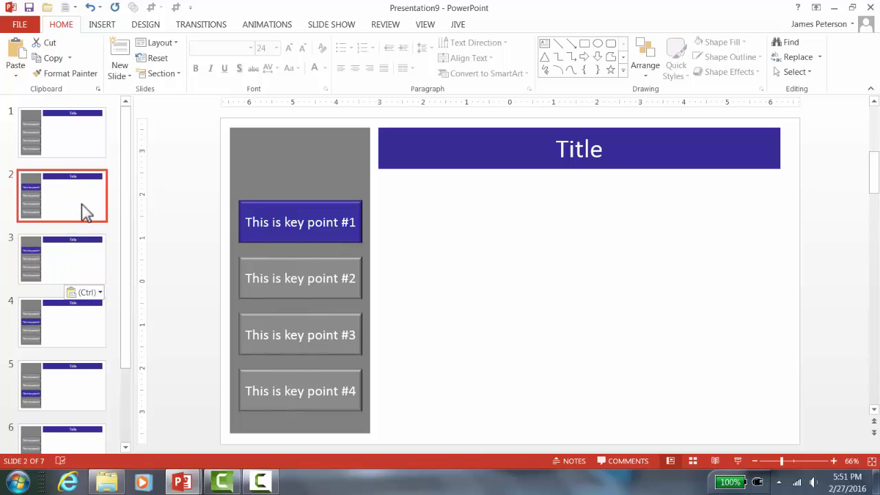
pyautogui.click(474, 158)
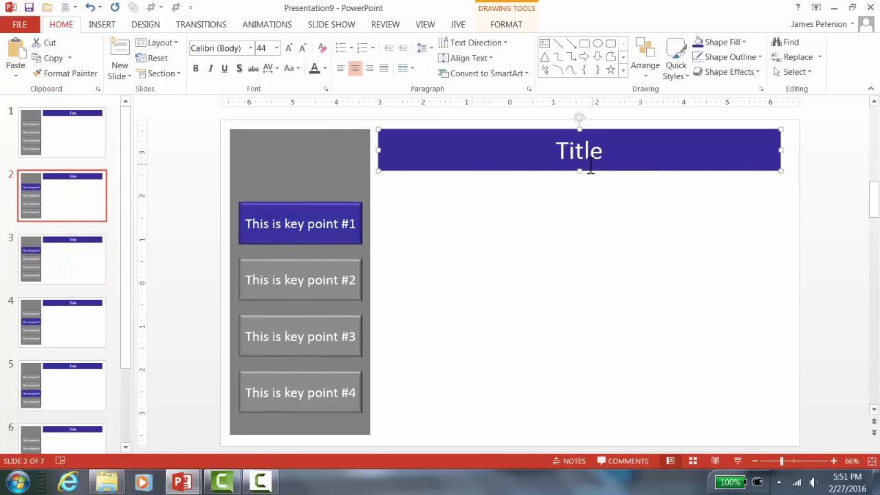
pyautogui.moveTo(579, 173); pyautogui.dragTo(581, 435)
pyautogui.moveTo(555, 282); pyautogui.dragTo(605, 284)
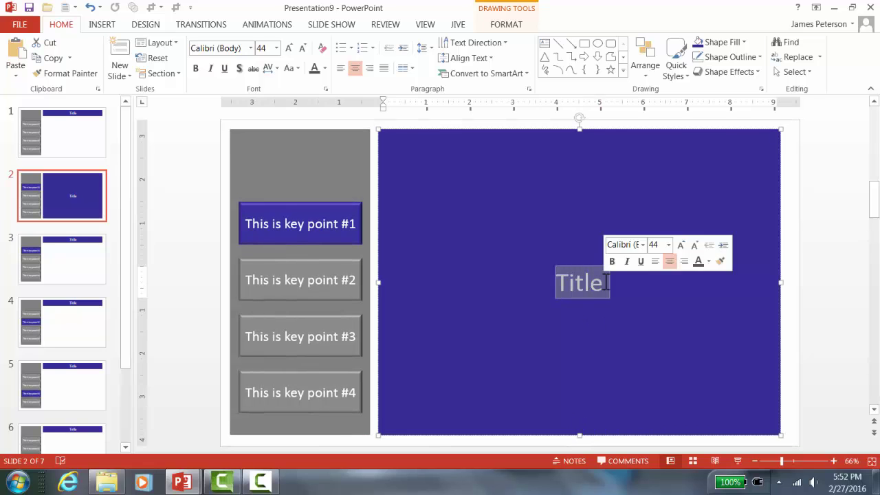
pyautogui.press('Delete')
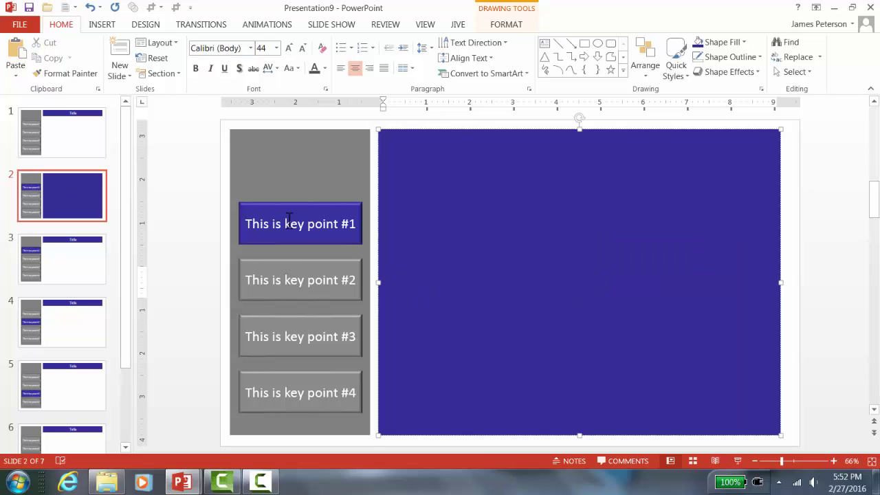
pyautogui.click(190, 319)
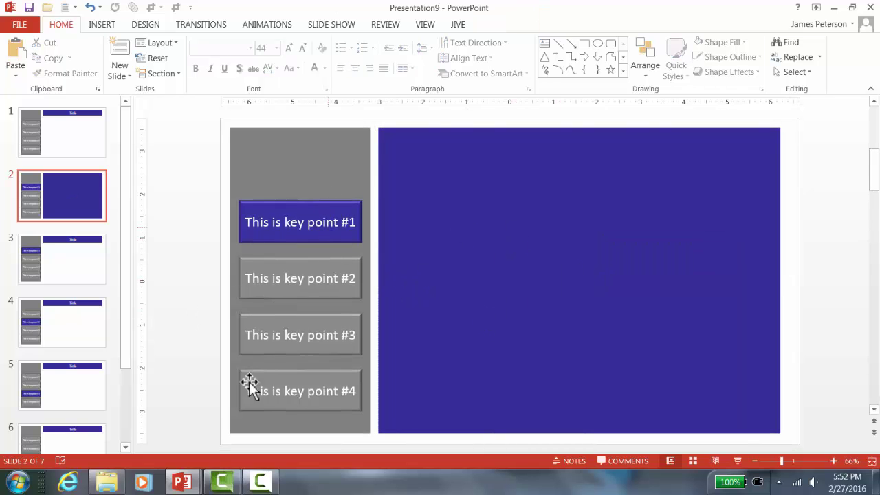
# - Duplicate the key point #2 slide by dragging its thumbnail down
pyautogui.click(84, 277)
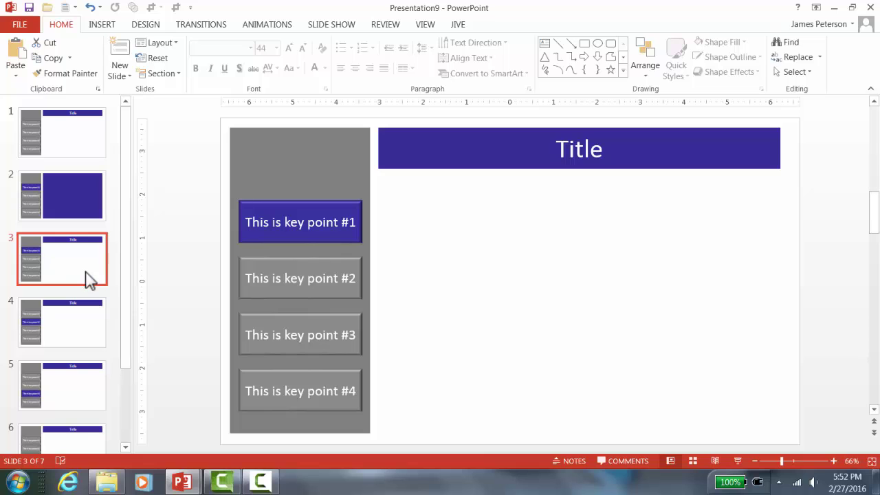
pyautogui.click(88, 320)
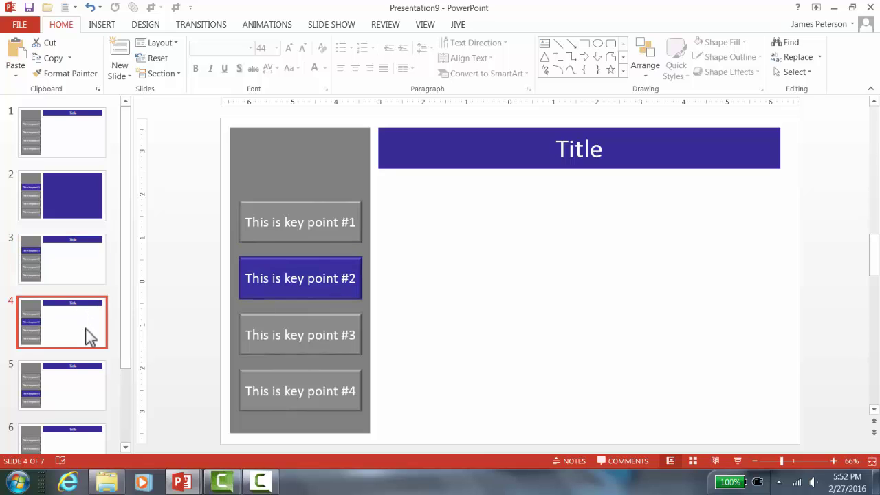
pyautogui.moveTo(89, 337); pyautogui.dragTo(88, 365)
# - Replace slide 4's title bar with the blue panel copied from slide 2
pyautogui.click(86, 337)
pyautogui.click(432, 169)
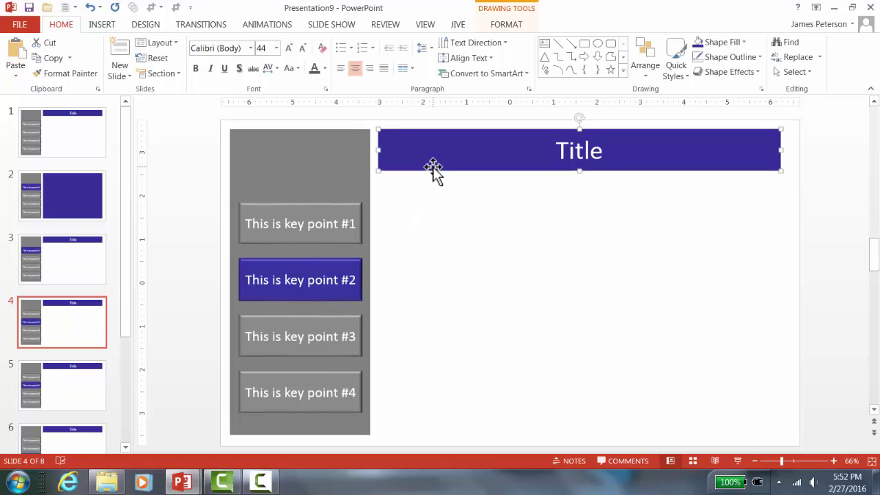
pyautogui.press('Delete')
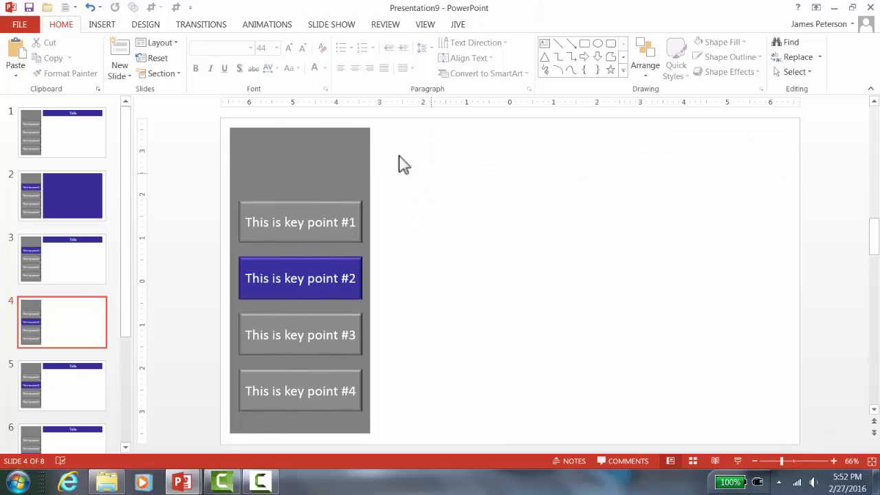
pyautogui.click(95, 202)
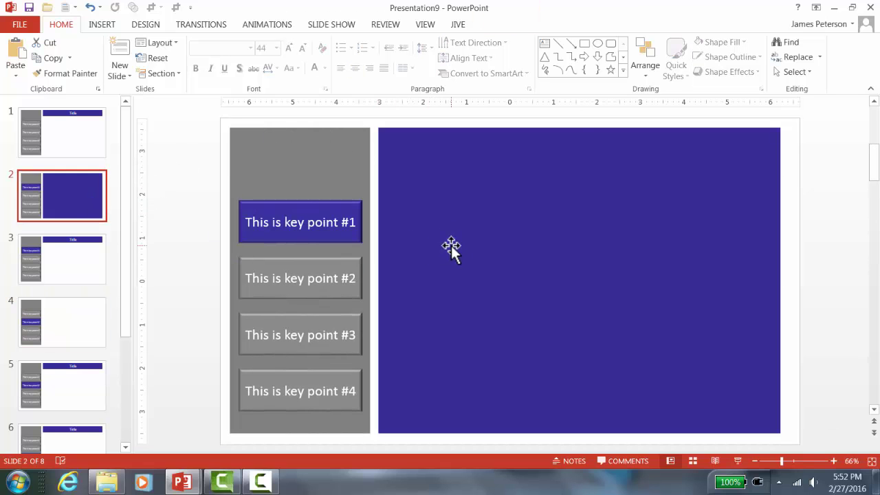
pyautogui.click(451, 245)
pyautogui.hotkey('ctrl', 'c')
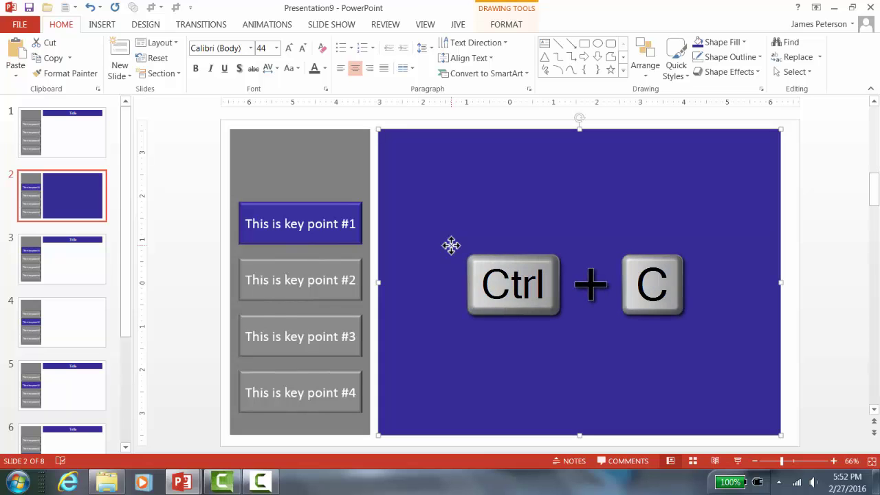
pyautogui.click(82, 342)
pyautogui.hotkey('ctrl', 'v')
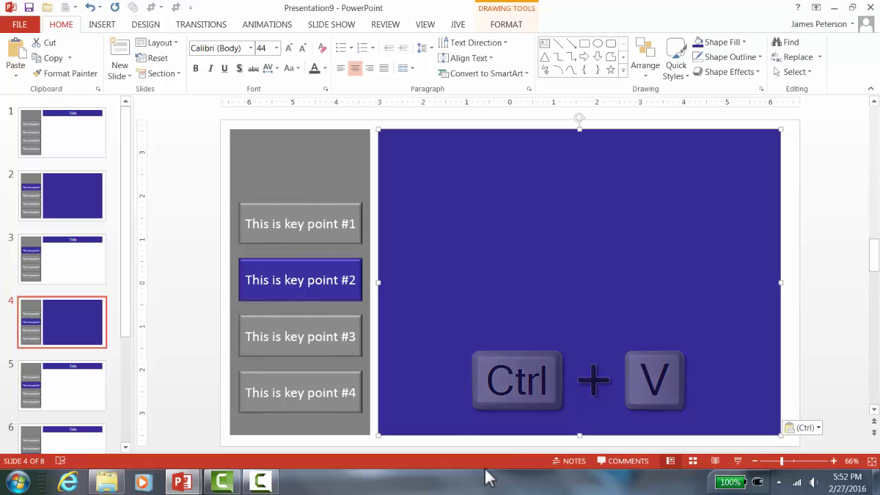
# - Start the slide show from slide 1 and advance to the key point #2 slide
pyautogui.click(88, 380)
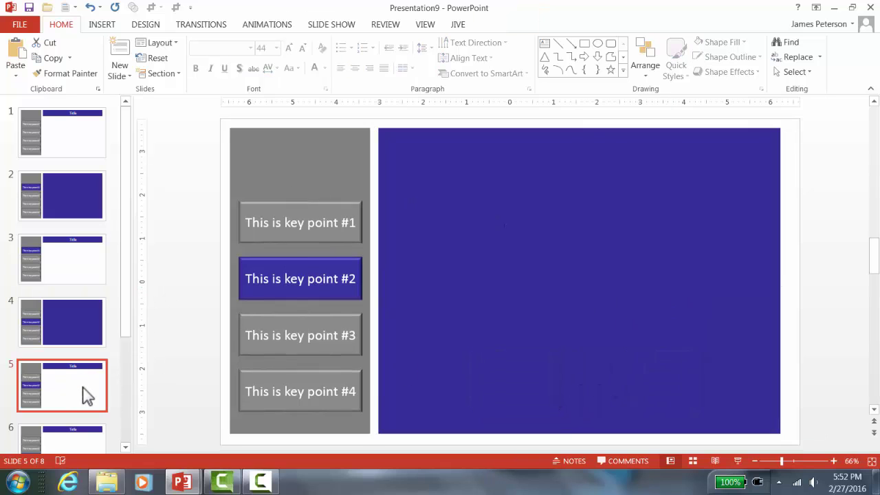
pyautogui.click(84, 142)
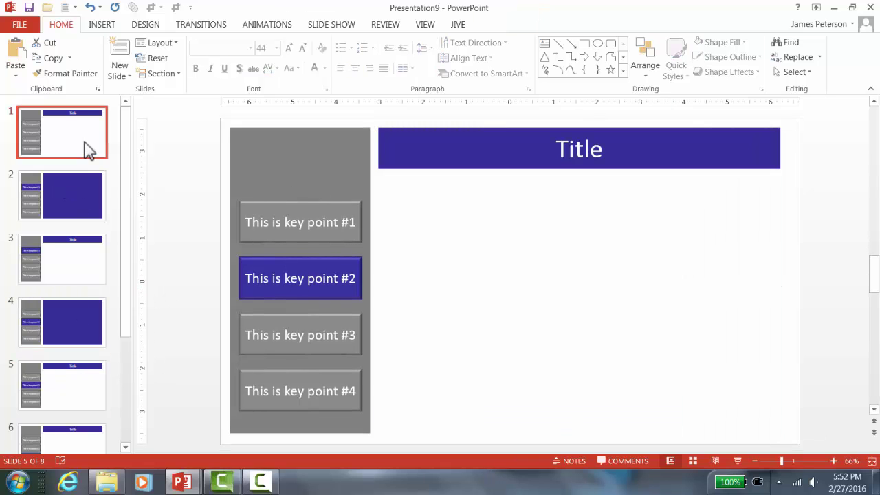
pyautogui.click(738, 463)
pyautogui.click(528, 367)
pyautogui.click(529, 359)
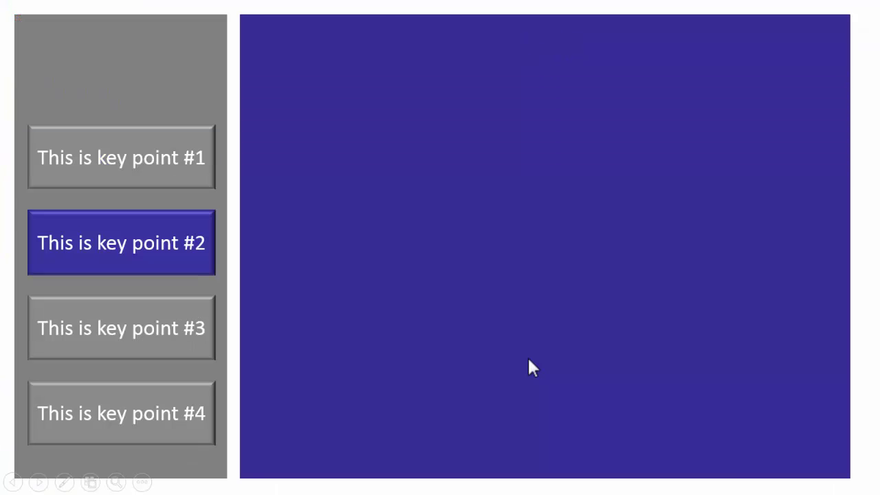
# - End the show and paste two copies of slide 6, the key point #3 slide
pyautogui.press('Escape')
pyautogui.scroll(-3, 130, 361)
pyautogui.click(126, 237)
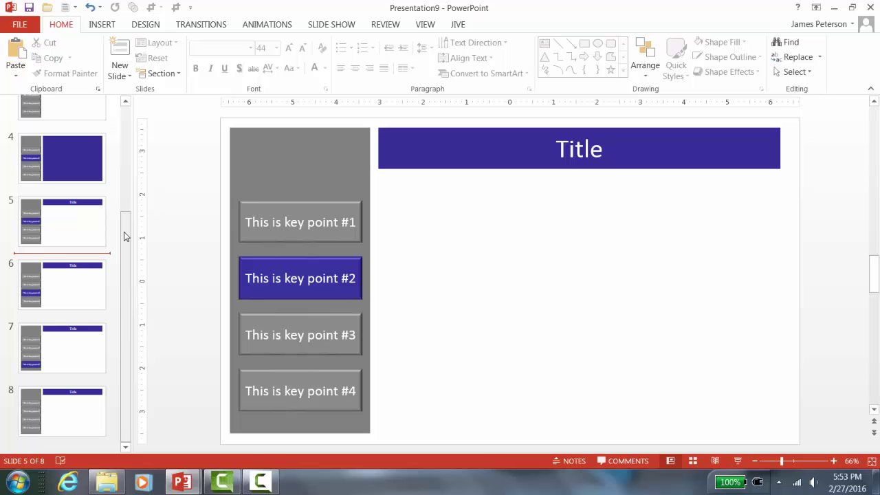
pyautogui.click(77, 292)
pyautogui.hotkey('ctrl', 'c')
pyautogui.hotkey('ctrl', 'v')
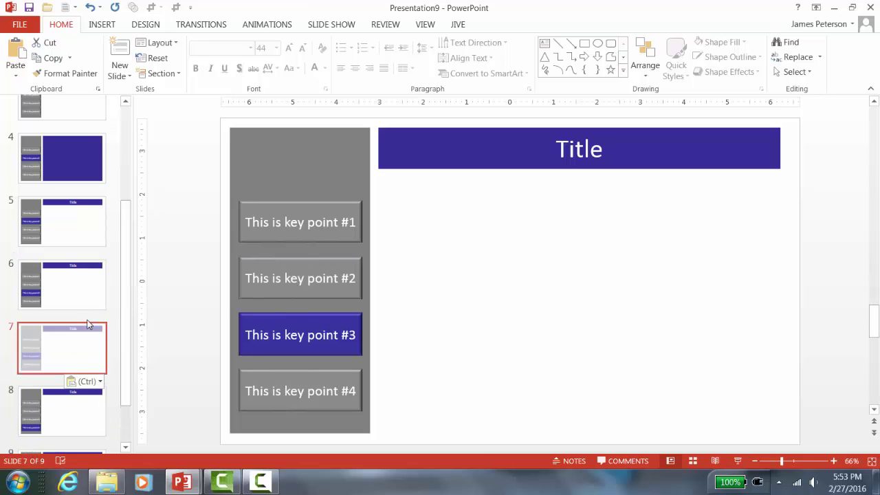
pyautogui.hotkey('ctrl', 'v')
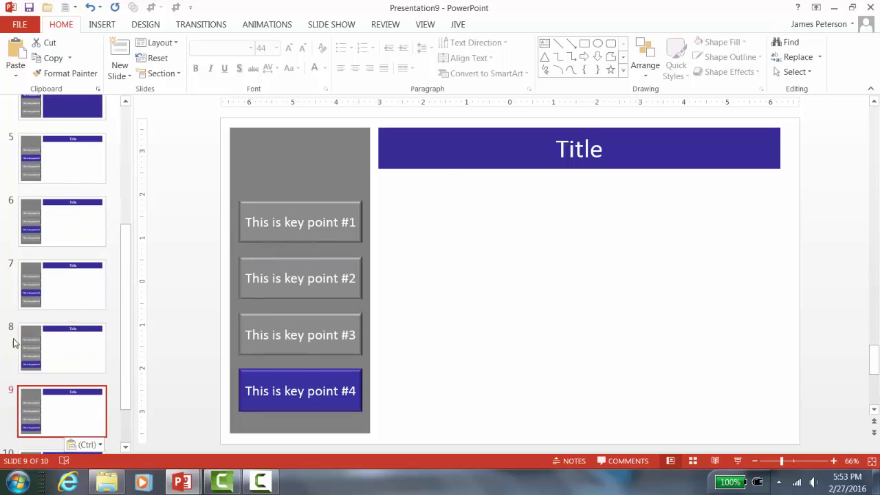
# - Delete the title bars on slides 8 and 6
pyautogui.click(449, 162)
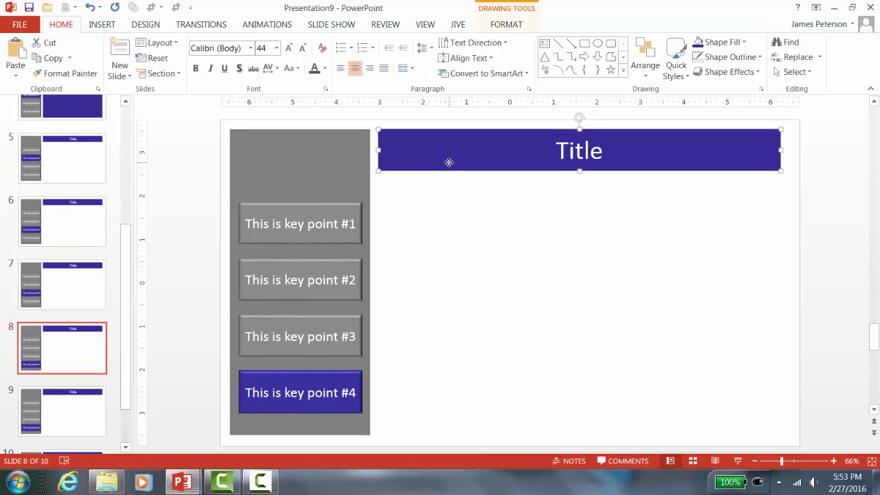
pyautogui.press('Delete')
pyautogui.click(102, 213)
pyautogui.click(495, 149)
pyautogui.press('Delete')
# - Paste slide 4's blue panel onto slides 6 and 8
pyautogui.press('pageup')
pyautogui.press('pageup')
pyautogui.click(519, 211)
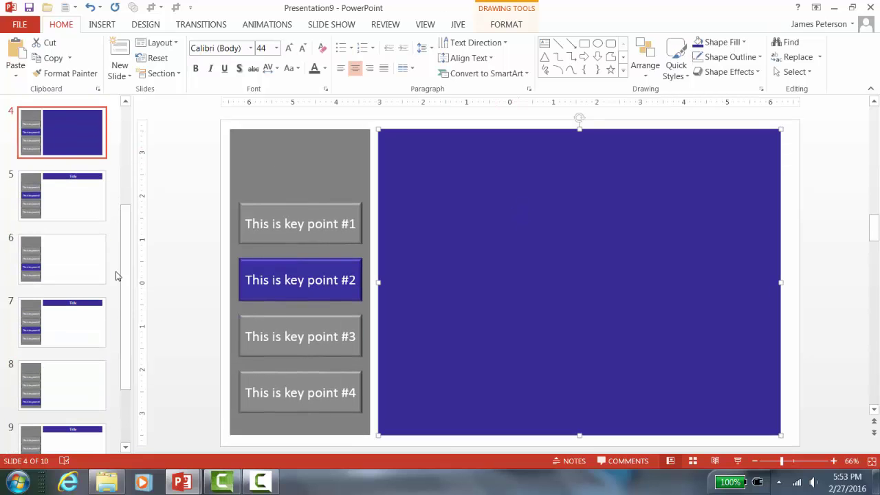
pyautogui.hotkey('ctrl', 'c')
pyautogui.press('pagedown')
pyautogui.press('pagedown')
pyautogui.hotkey('ctrl', 'v')
pyautogui.press('pagedown')
pyautogui.press('pagedown')
pyautogui.hotkey('ctrl', 'v')
pyautogui.scroll(5, 83, 206)
pyautogui.click(84, 144)
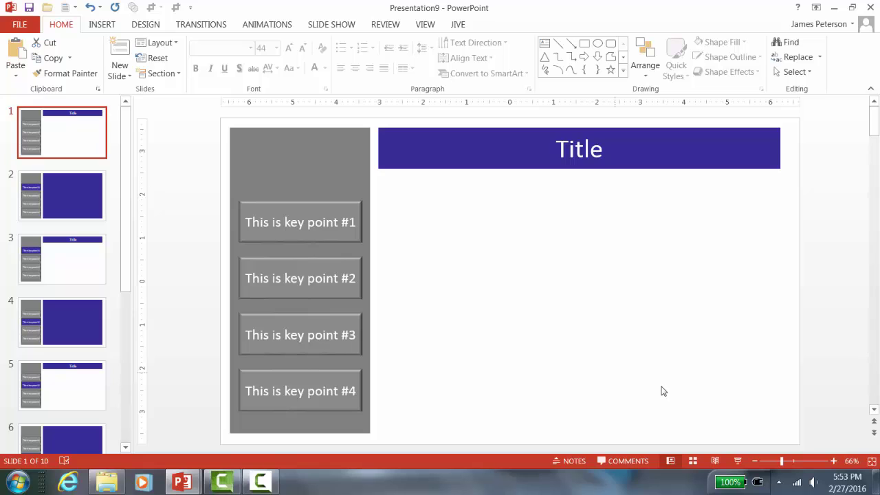
# - Play the slide show through the key point slides, then end it
pyautogui.click(738, 461)
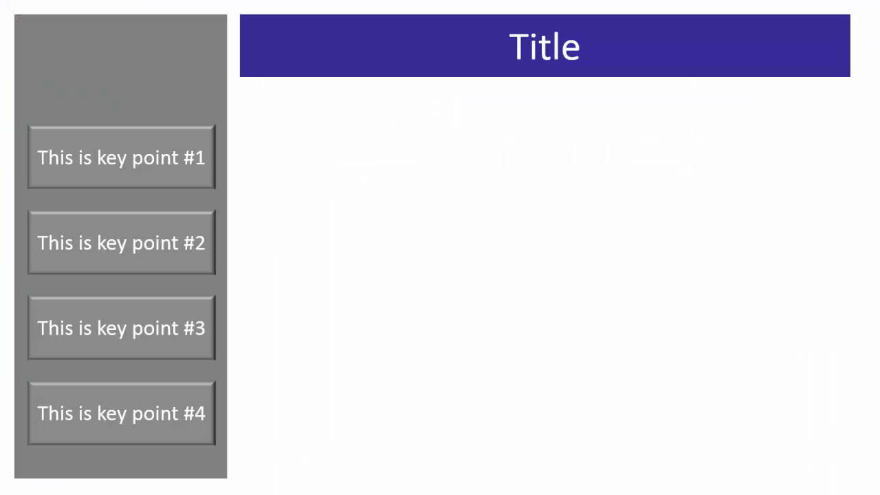
pyautogui.press('Right')
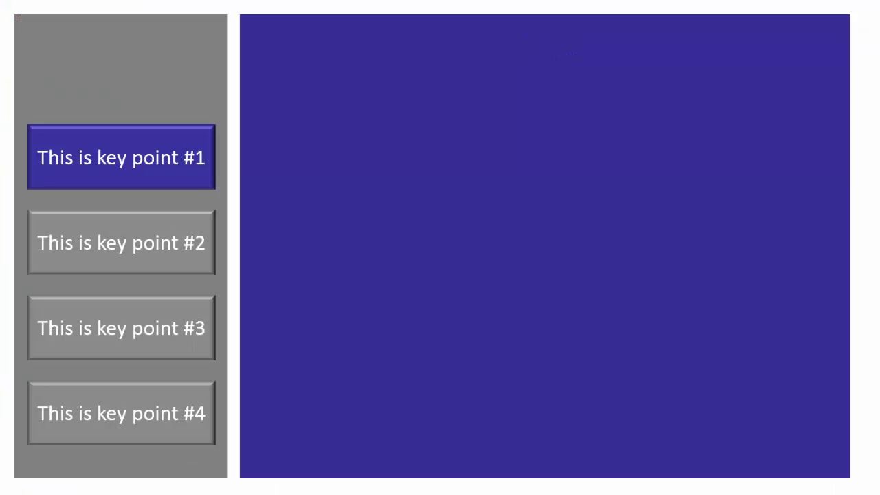
pyautogui.press('Right')
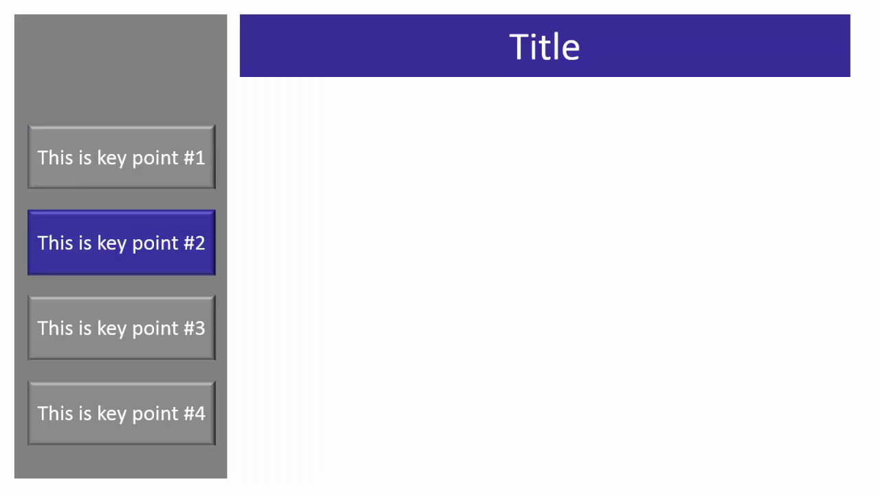
pyautogui.press('Right')
pyautogui.press('Right')
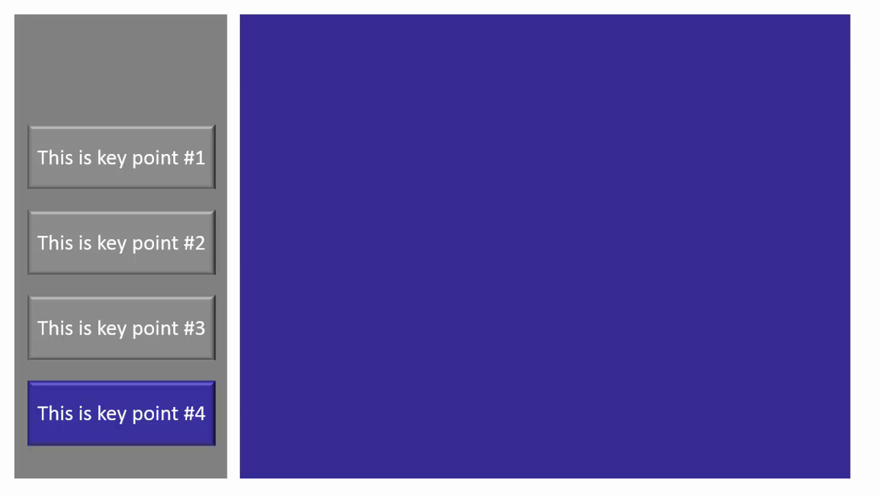
pyautogui.press('Escape')
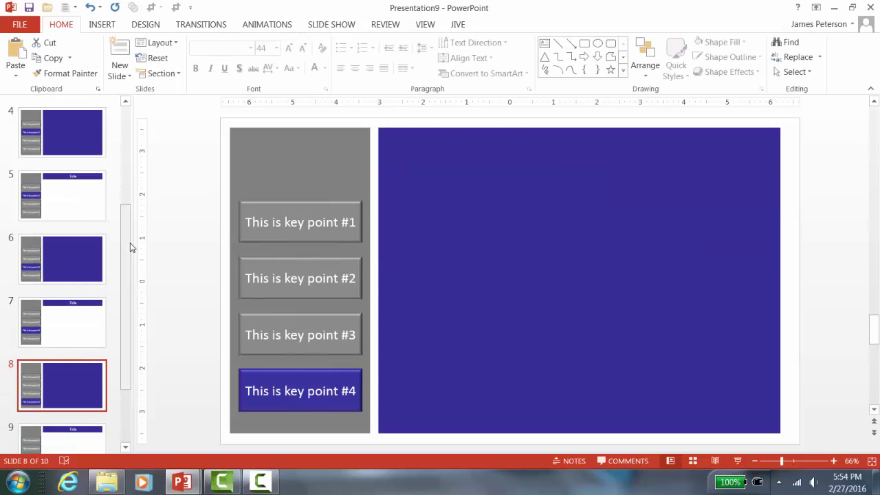
# - Select slide 2 and bring up its transition settings
pyautogui.moveTo(125, 246); pyautogui.dragTo(140, 122)
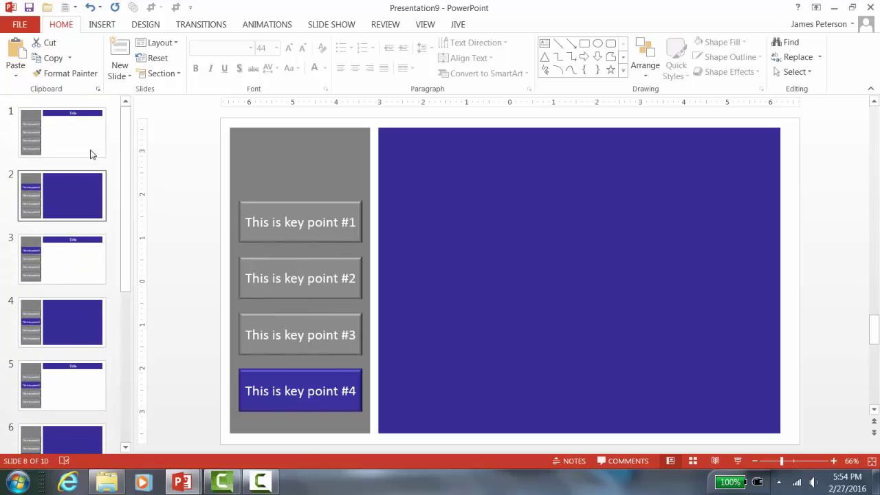
pyautogui.click(81, 212)
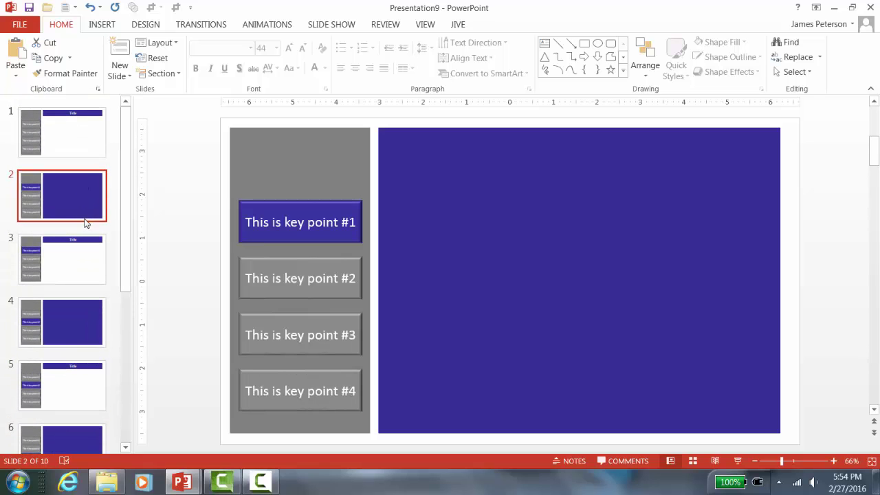
pyautogui.press('Up')
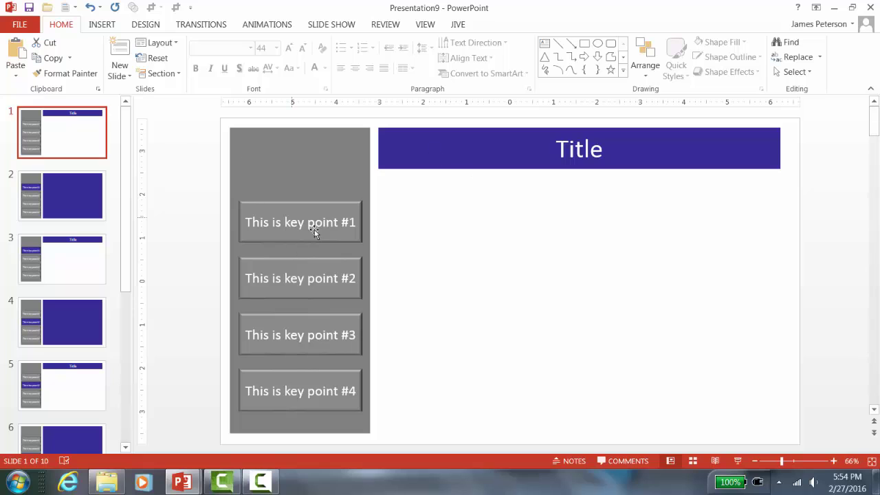
pyautogui.click(96, 201)
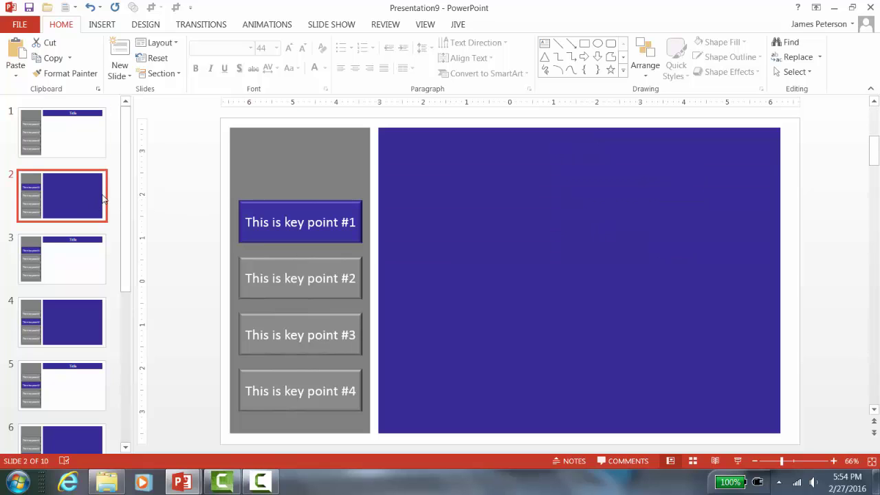
pyautogui.click(200, 24)
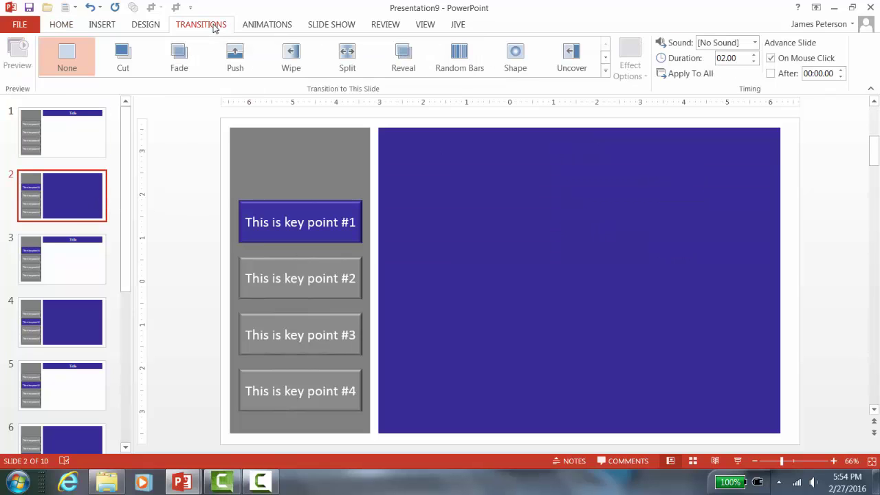
# - Give slide 2 a Wipe transition coming from the top
pyautogui.click(289, 59)
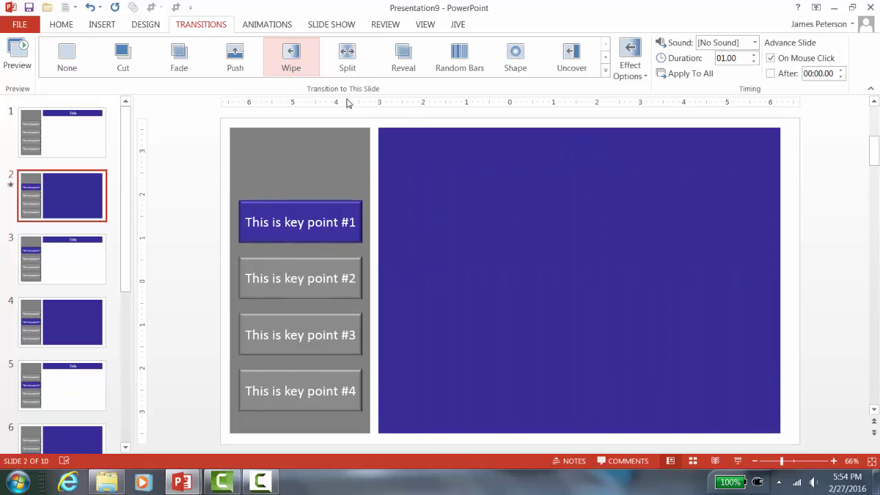
pyautogui.click(630, 61)
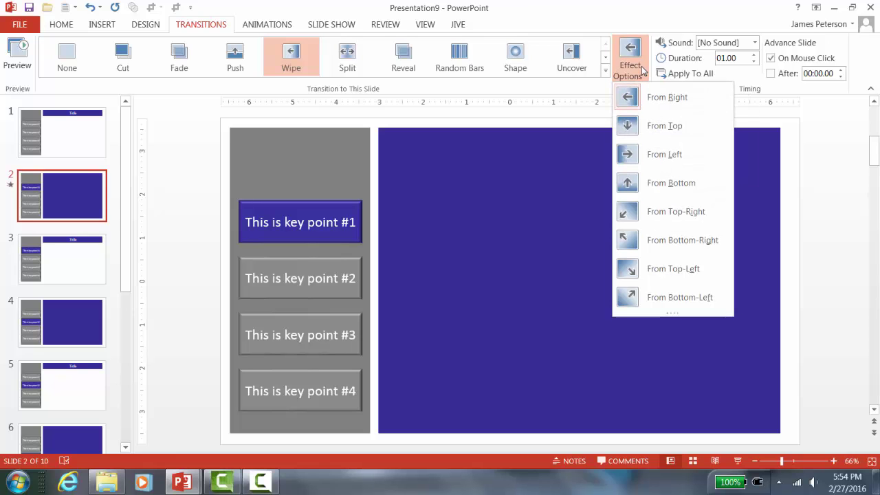
pyautogui.click(637, 122)
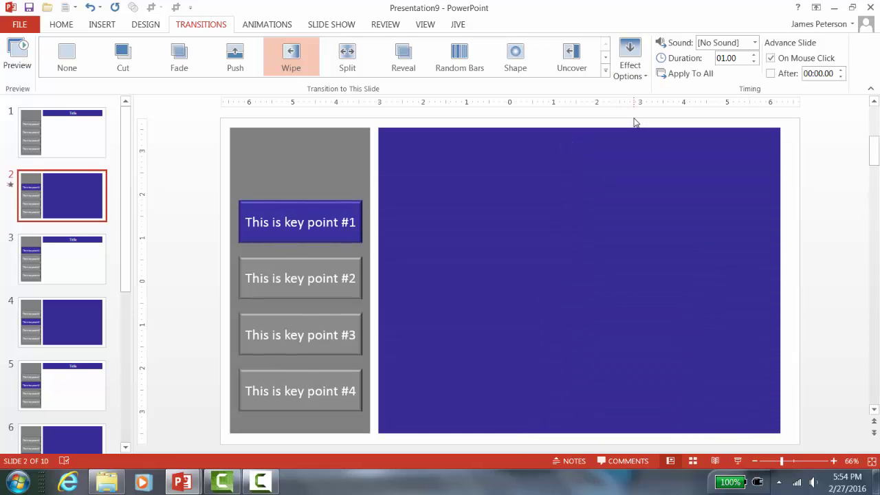
# - Preview the show from slide 1 through key point #2, then exit
pyautogui.click(81, 147)
pyautogui.click(739, 463)
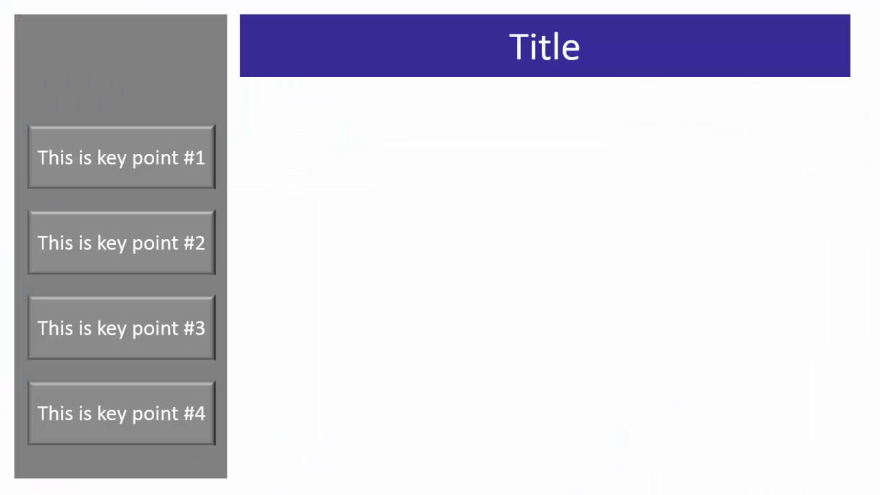
pyautogui.press('Right')
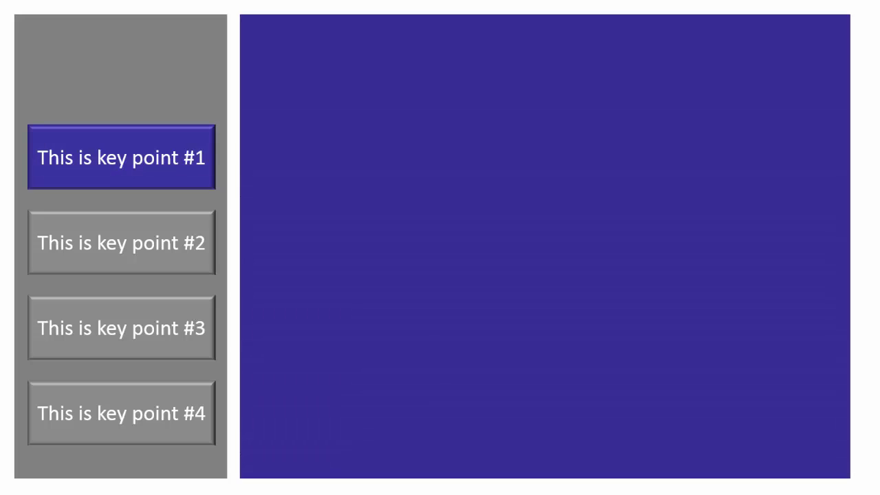
pyautogui.press('Right')
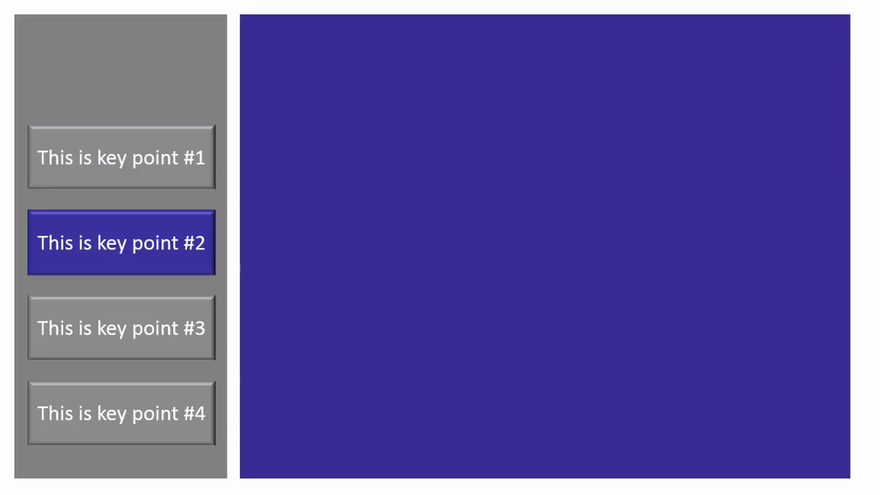
pyautogui.press('Escape')
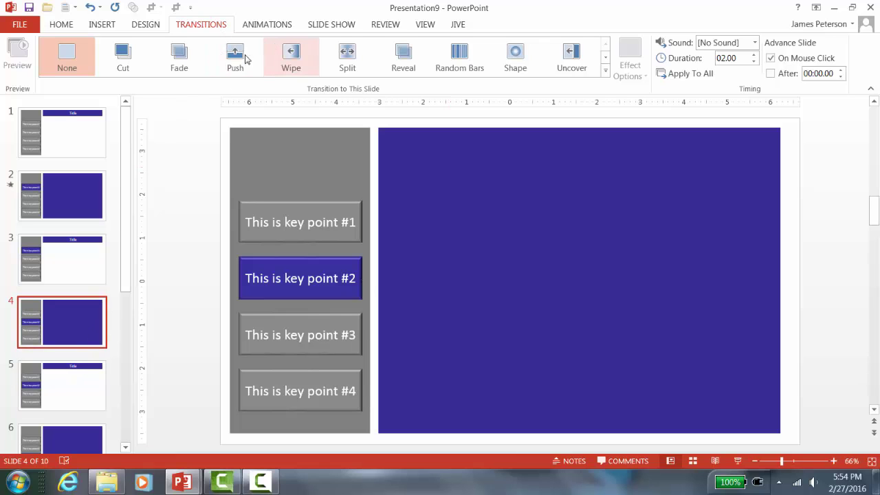
# - Apply a Wipe transition set to From Top to slides 4 and 6
pyautogui.click(290, 58)
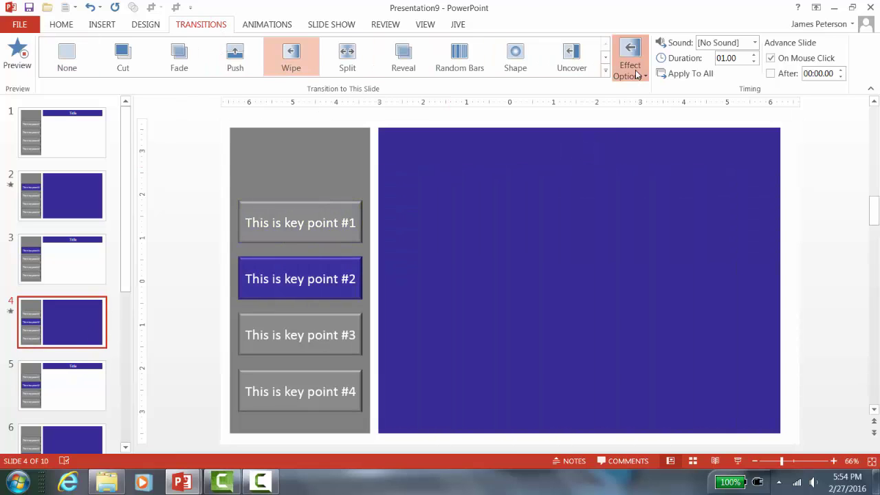
pyautogui.click(637, 74)
pyautogui.click(653, 127)
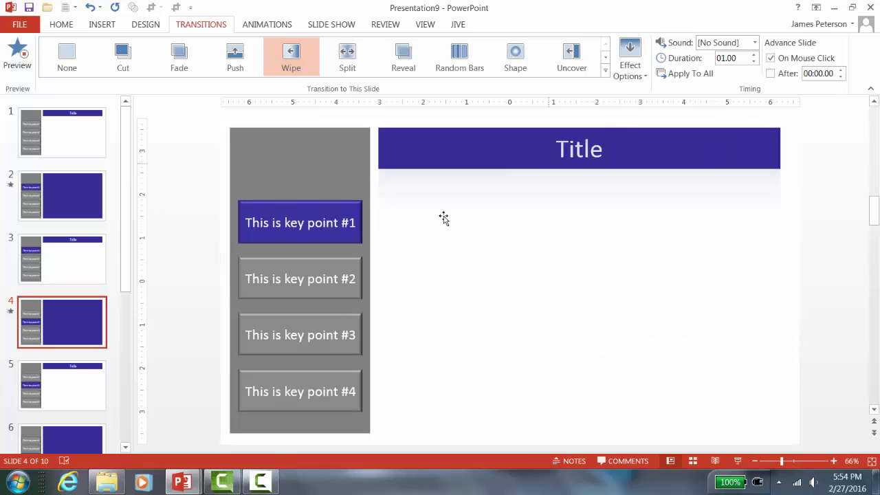
pyautogui.click(89, 437)
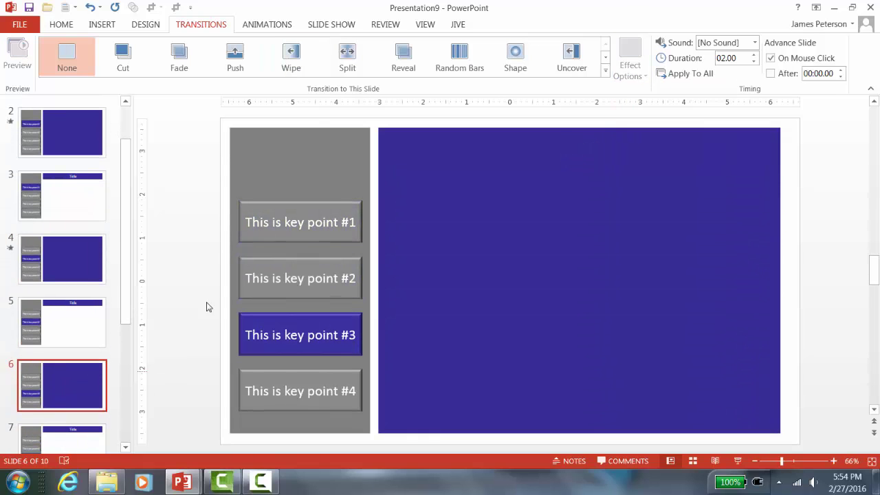
pyautogui.click(303, 61)
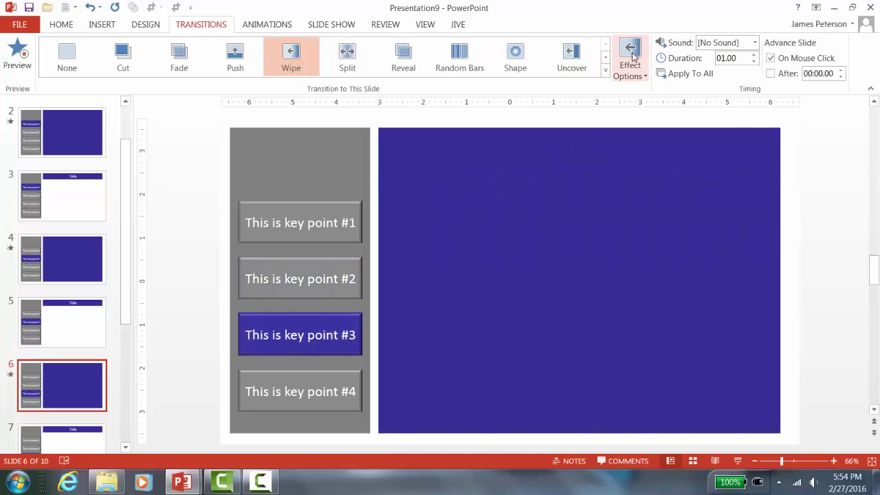
pyautogui.click(630, 67)
pyautogui.click(654, 126)
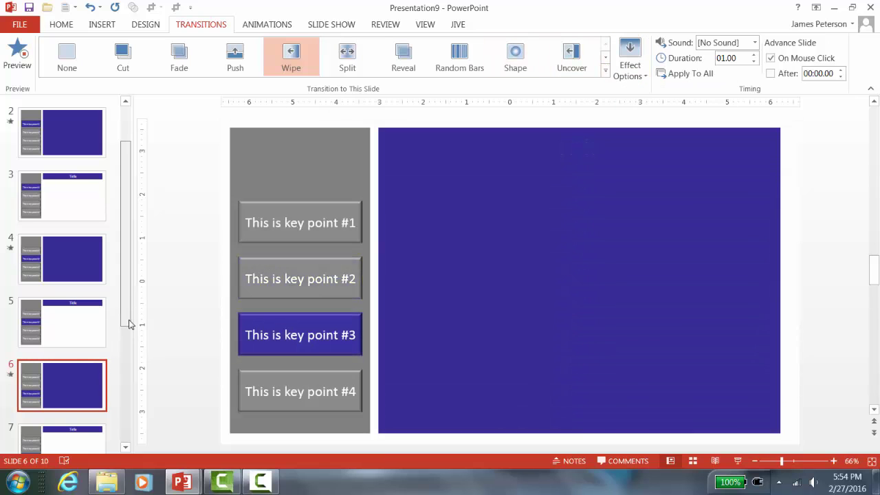
# - Give slide 8 the same From Top wipe, then return to slide 1
pyautogui.moveTo(128, 321); pyautogui.dragTo(76, 372)
pyautogui.click(76, 371)
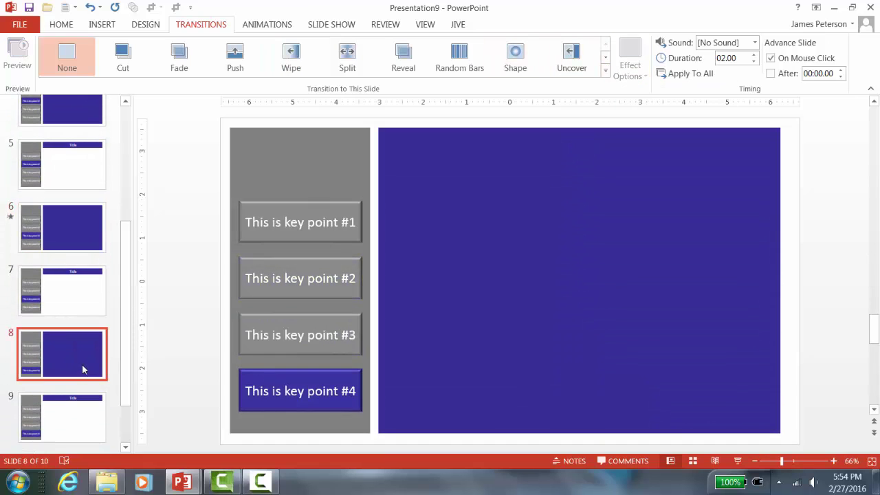
pyautogui.click(291, 55)
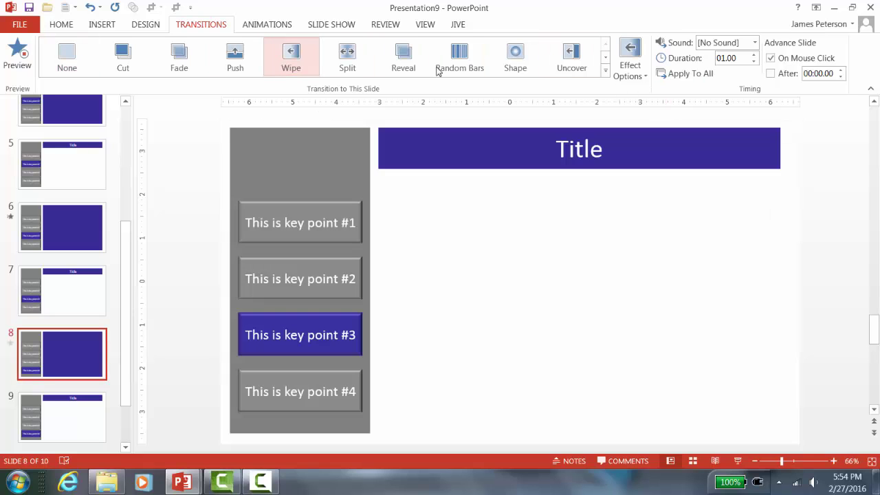
pyautogui.click(637, 62)
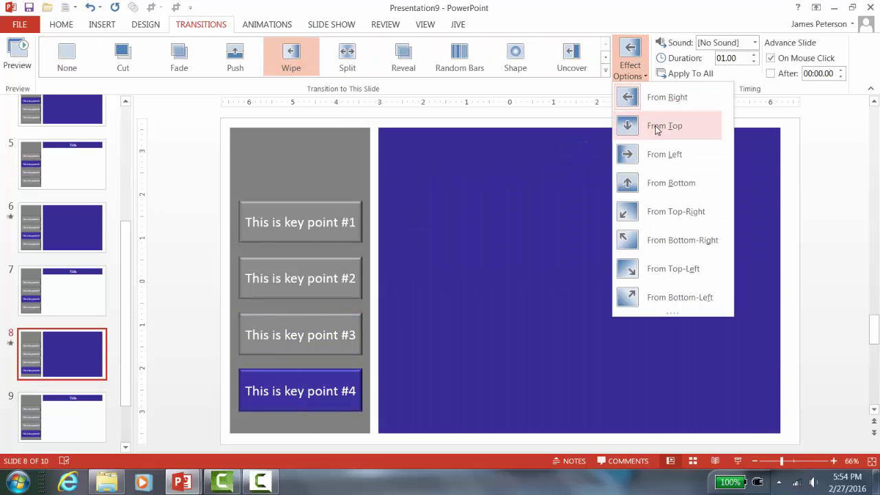
pyautogui.click(659, 124)
pyautogui.scroll(5, 104, 285)
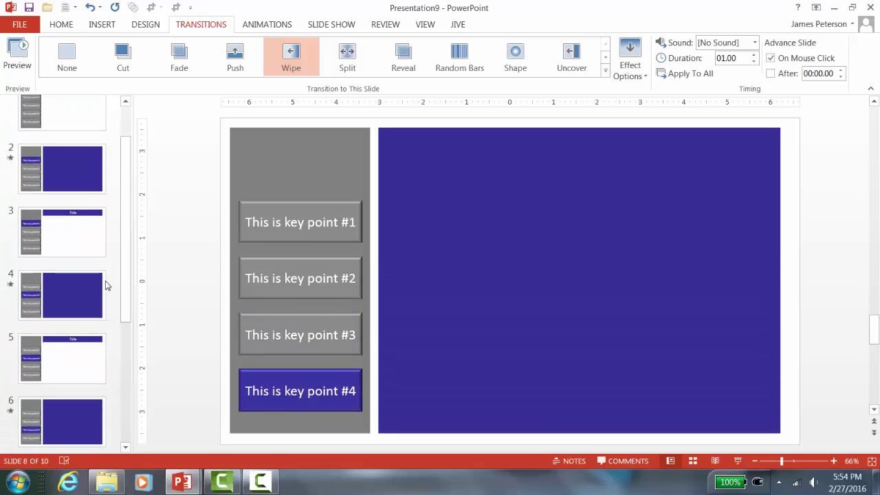
pyautogui.click(94, 161)
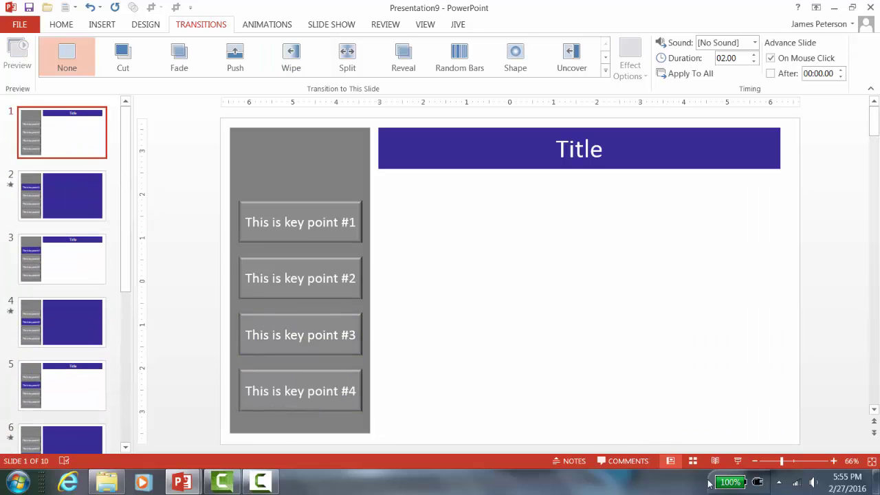
# - Play the slide show from slide 1 through key points #1 to #4, then exit it
pyautogui.click(738, 461)
pyautogui.click(514, 388)
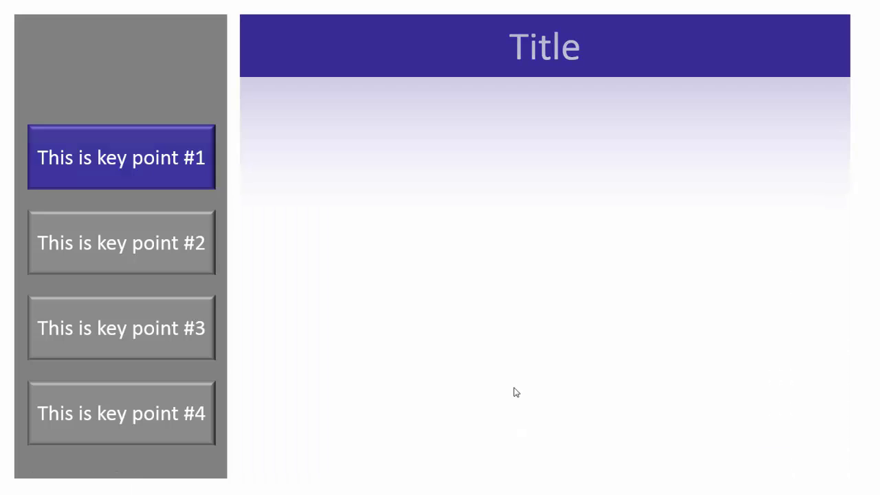
pyautogui.click(513, 388)
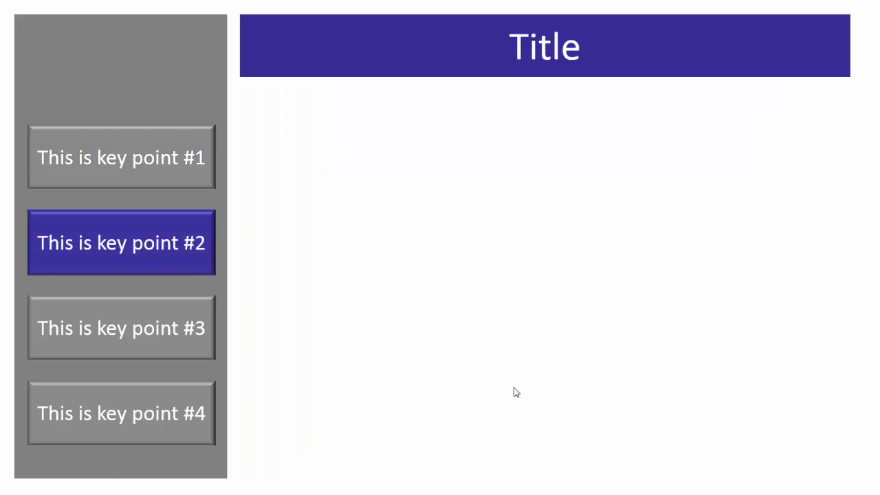
pyautogui.click(514, 387)
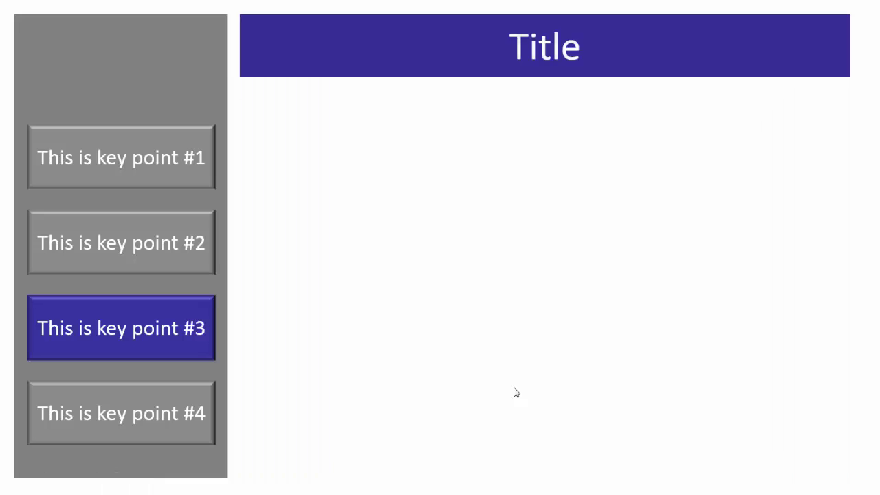
pyautogui.click(514, 386)
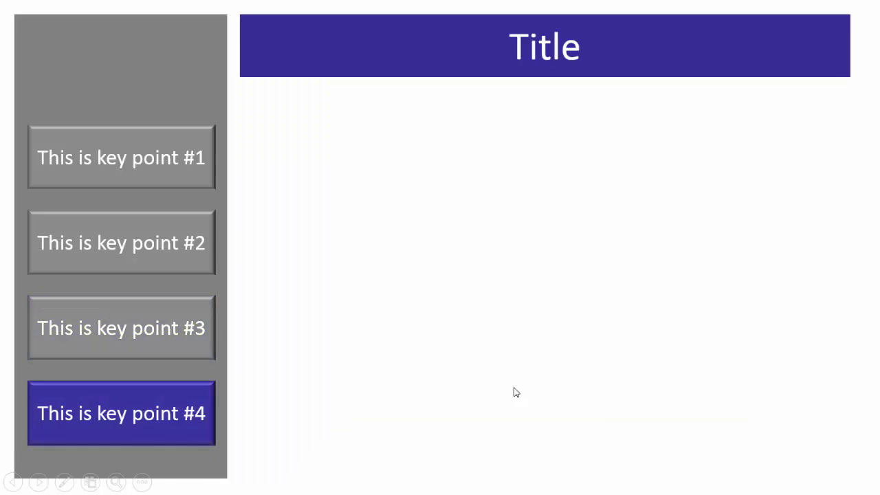
pyautogui.press('Escape')
# - Scroll the thumbnail pane back up and select slide 3
pyautogui.scroll(3, 173, 344)
pyautogui.scroll(2, 108, 302)
pyautogui.scroll(4, 108, 302)
pyautogui.click(88, 285)
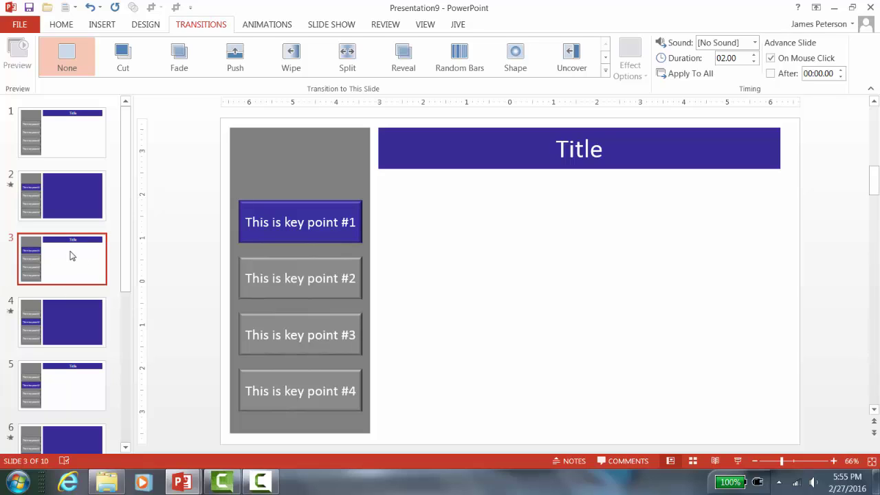
# - Paste the four copied slides after slide 3, making 14 slides, and reselect slide 3
pyautogui.click(76, 294)
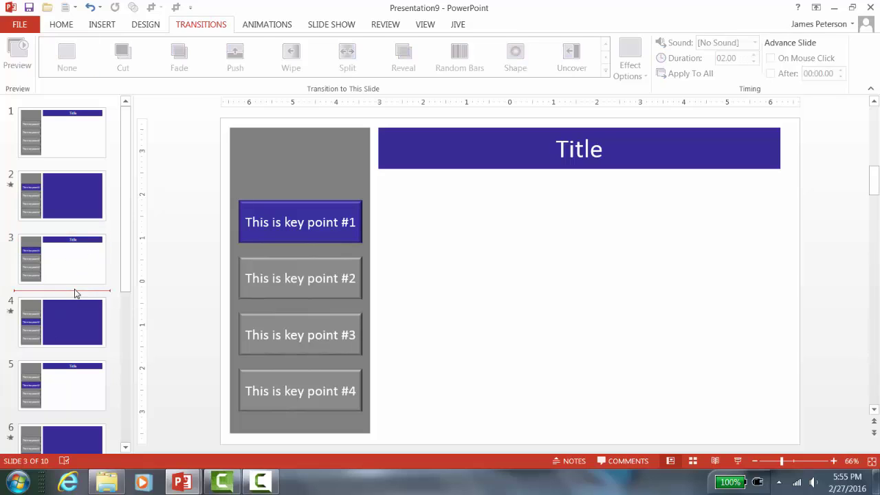
pyautogui.hotkey('ctrl', 'v')
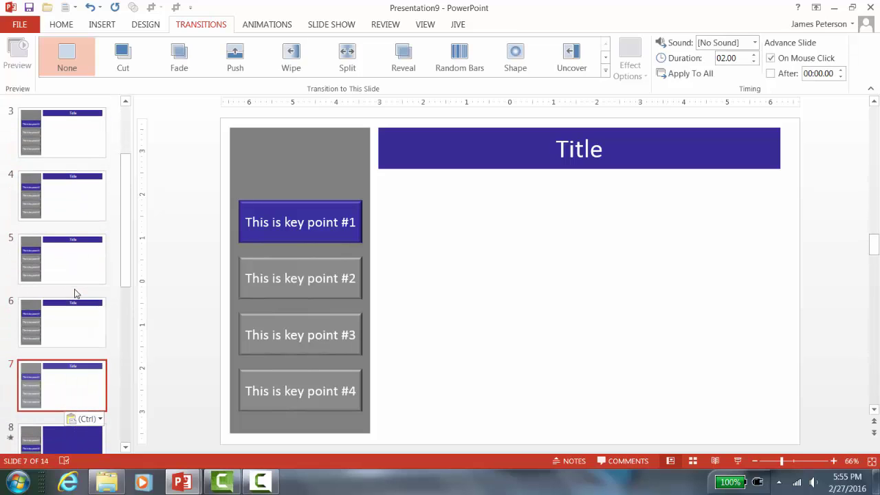
pyautogui.scroll(3, 85, 290)
pyautogui.click(83, 245)
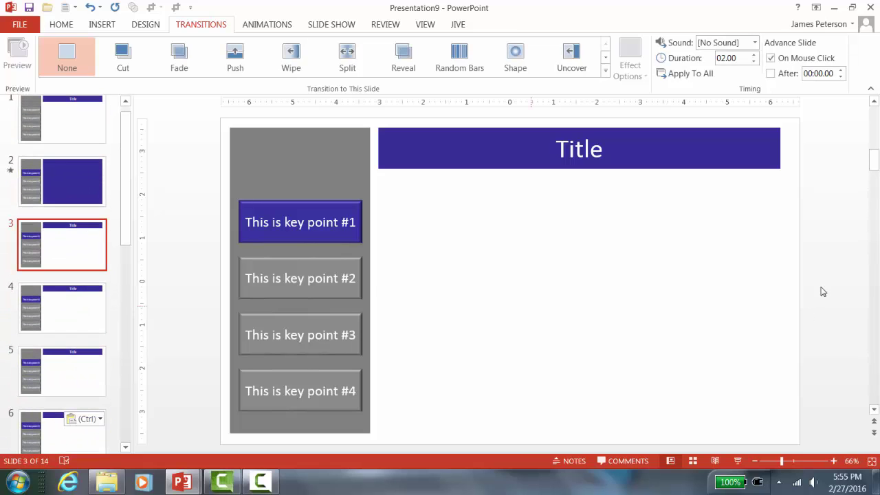